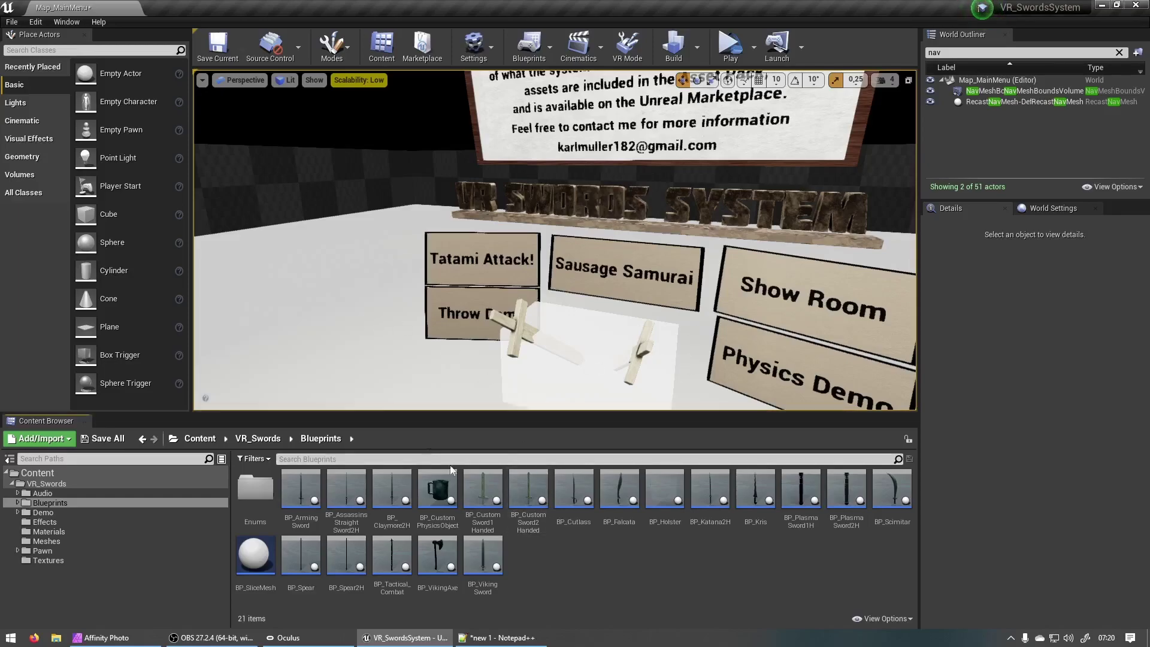
- Run the main menu map as a VR preview to test teleporting, and stop the preview
{"action": "left_click", "coordinate": [734, 54]}
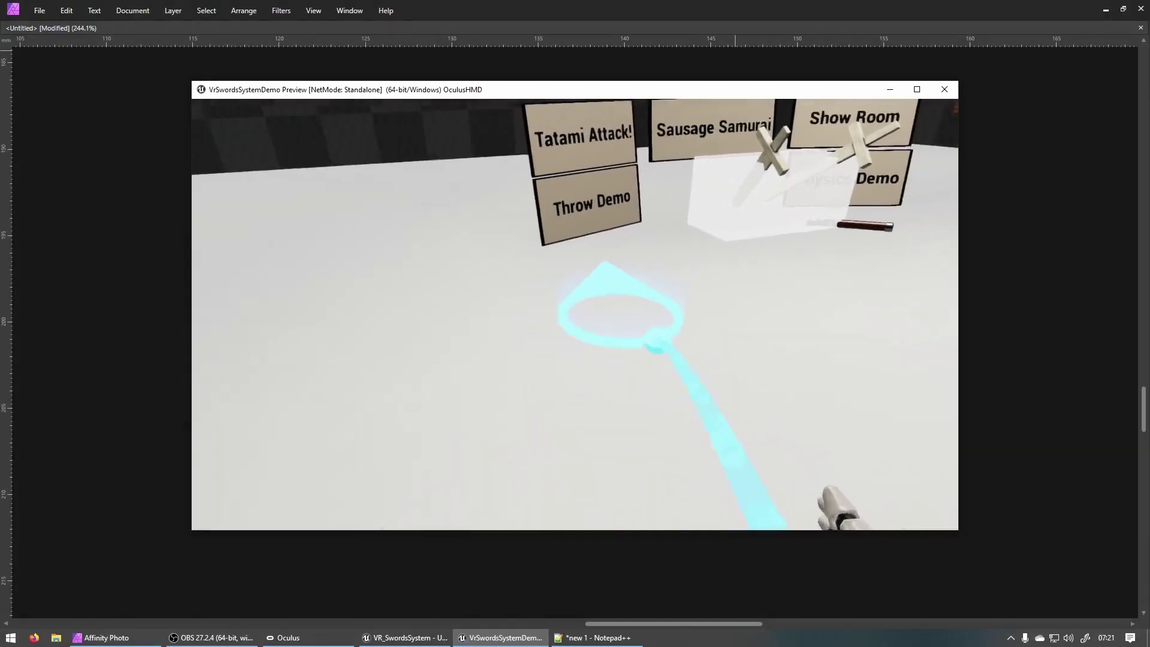
{"action": "key", "text": "Escape"}
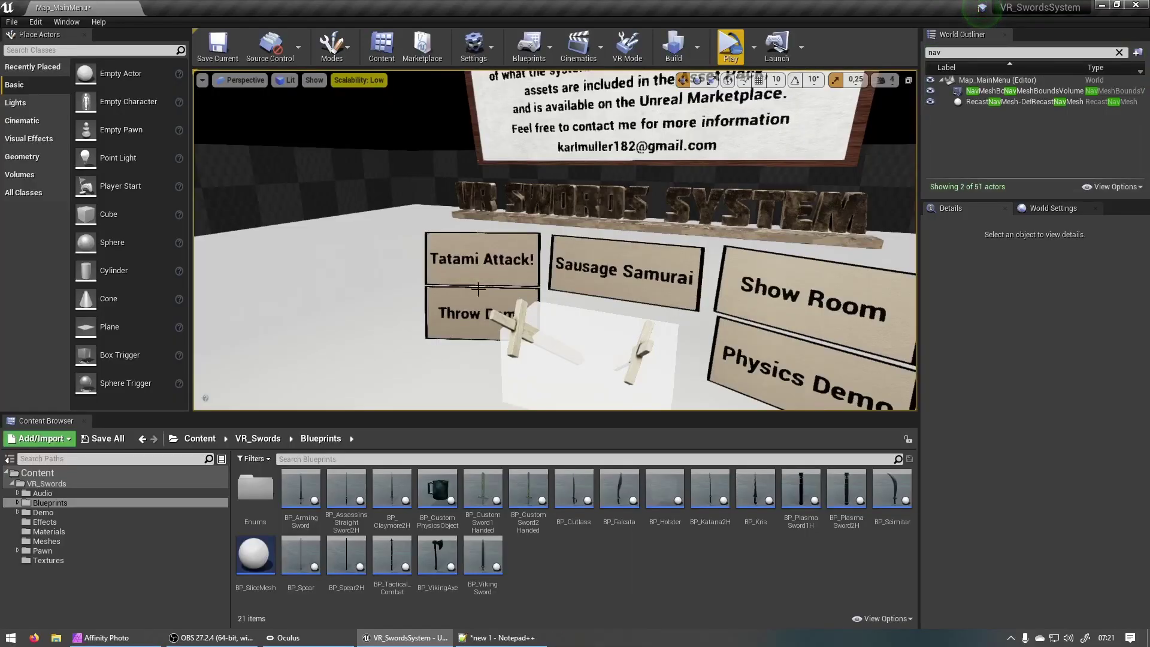
- Select the MotionControllerPawnSwords pawn in the level and bring its default teleport, locomotion and rotation options into view
{"action": "right_click_drag", "start_coordinate": [587, 355], "coordinate": [541, 407]}
{"action": "key", "text": "g"}
{"action": "right_click_drag", "start_coordinate": [635, 254], "coordinate": [623, 258]}
{"action": "key", "text": "a"}
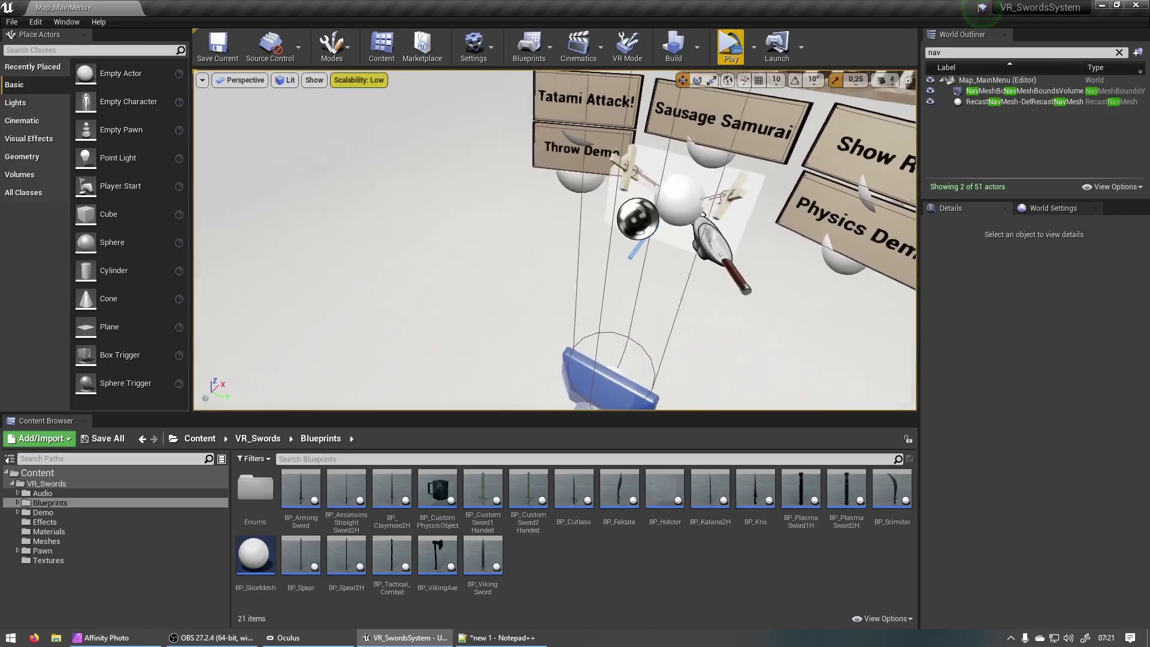
{"action": "right_click_drag", "start_coordinate": [429, 332], "coordinate": [552, 313]}
{"action": "left_click", "coordinate": [556, 316]}
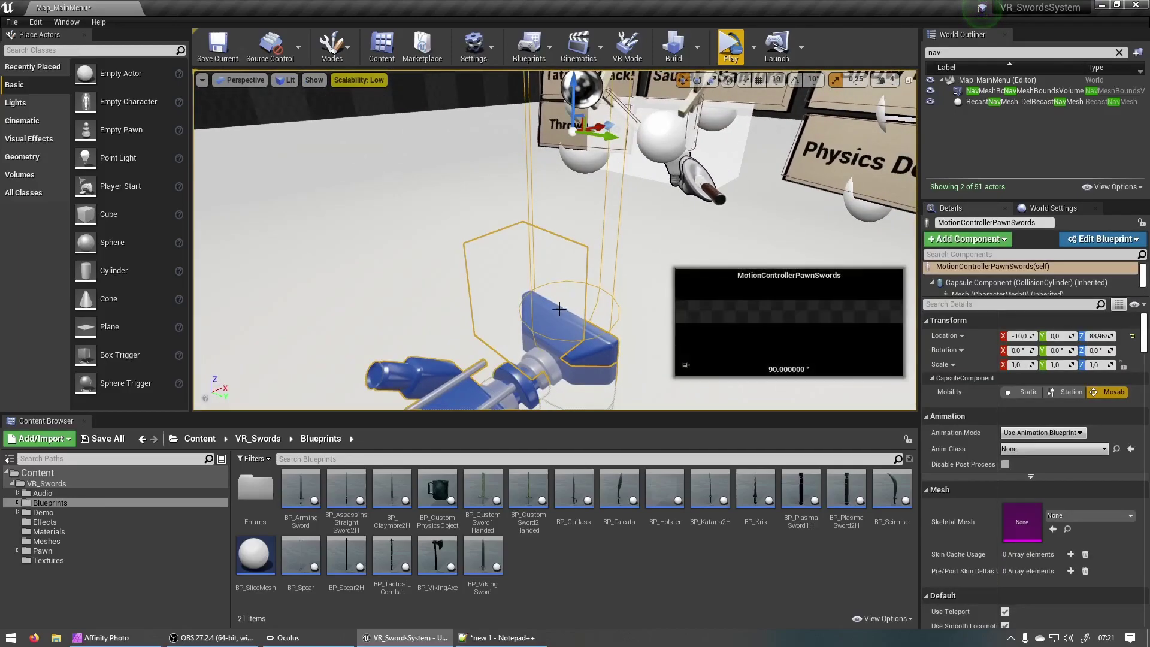
{"action": "scroll", "coordinate": [1045, 476], "scroll_direction": "down", "scroll_amount": 5}
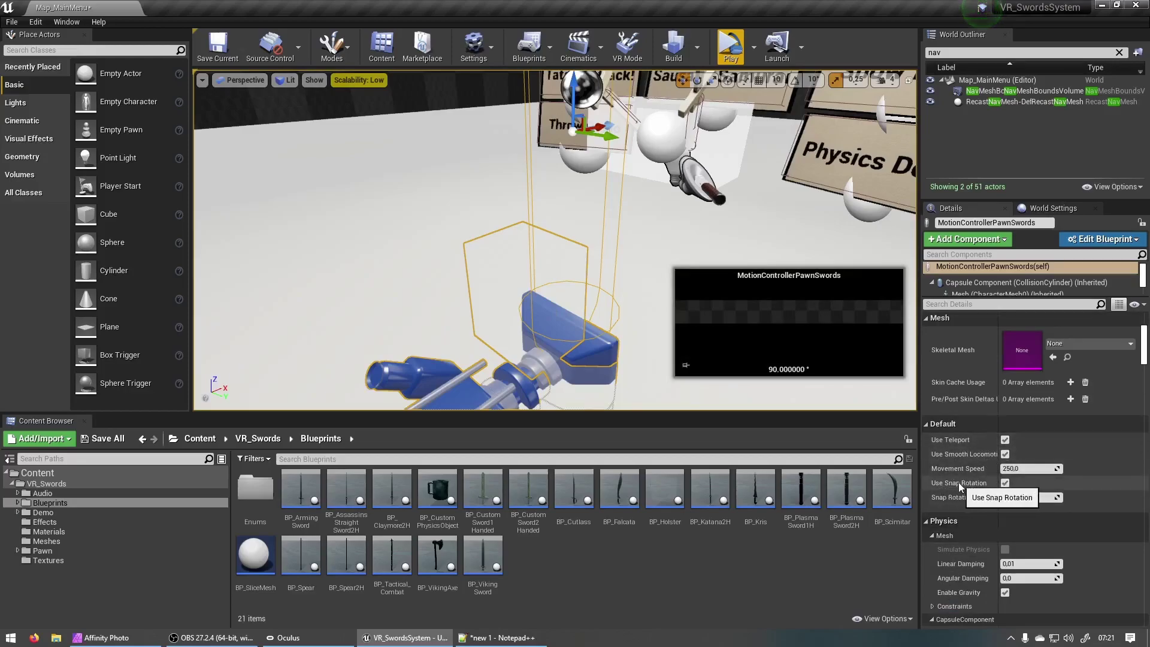
- Switch the pawn's Use Teleport, Use Smooth Locomotion and Use Snap Rotation options off and back on
{"action": "left_click", "coordinate": [1006, 483]}
{"action": "left_click", "coordinate": [1006, 454]}
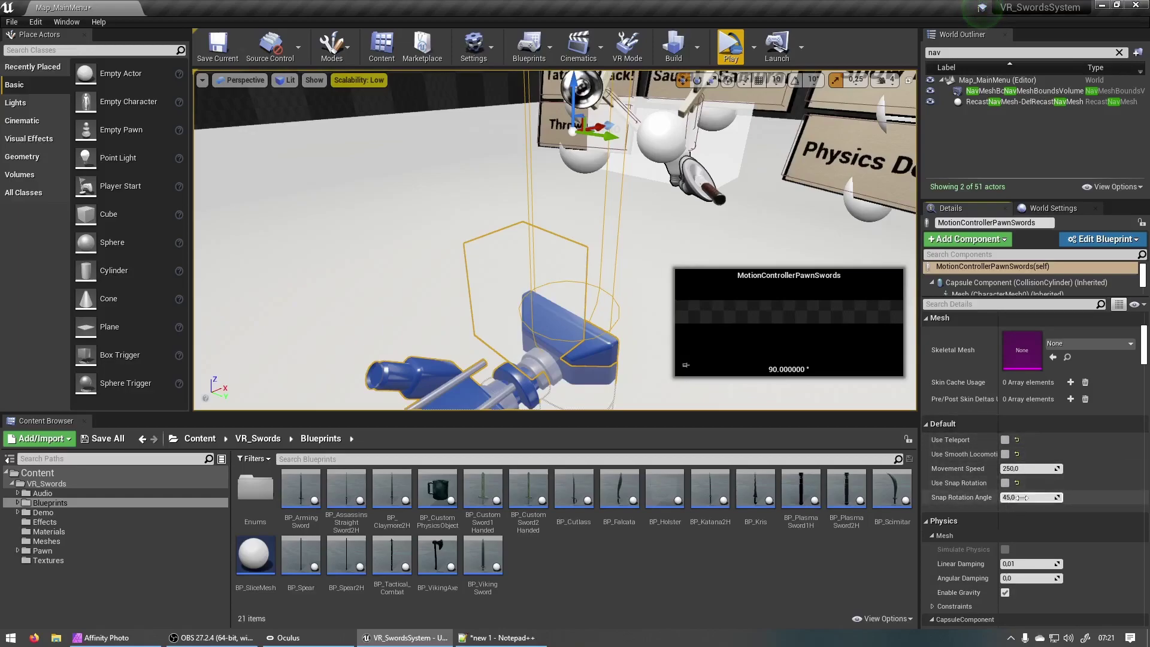
{"action": "left_click", "coordinate": [1005, 439]}
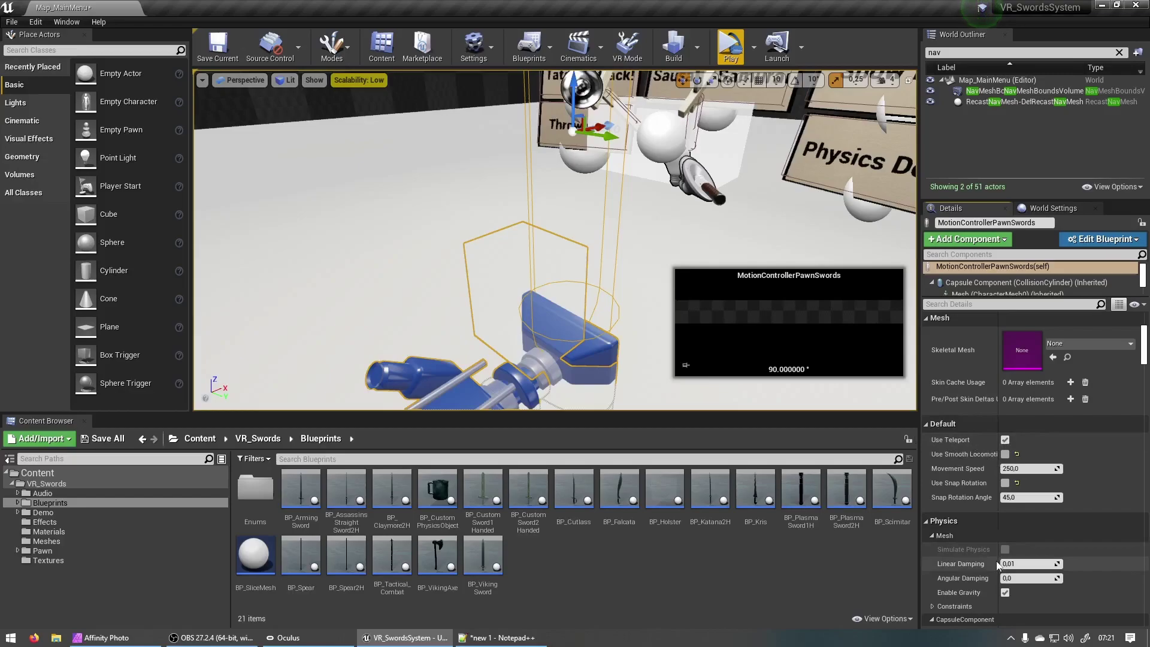
{"action": "left_click", "coordinate": [1005, 455]}
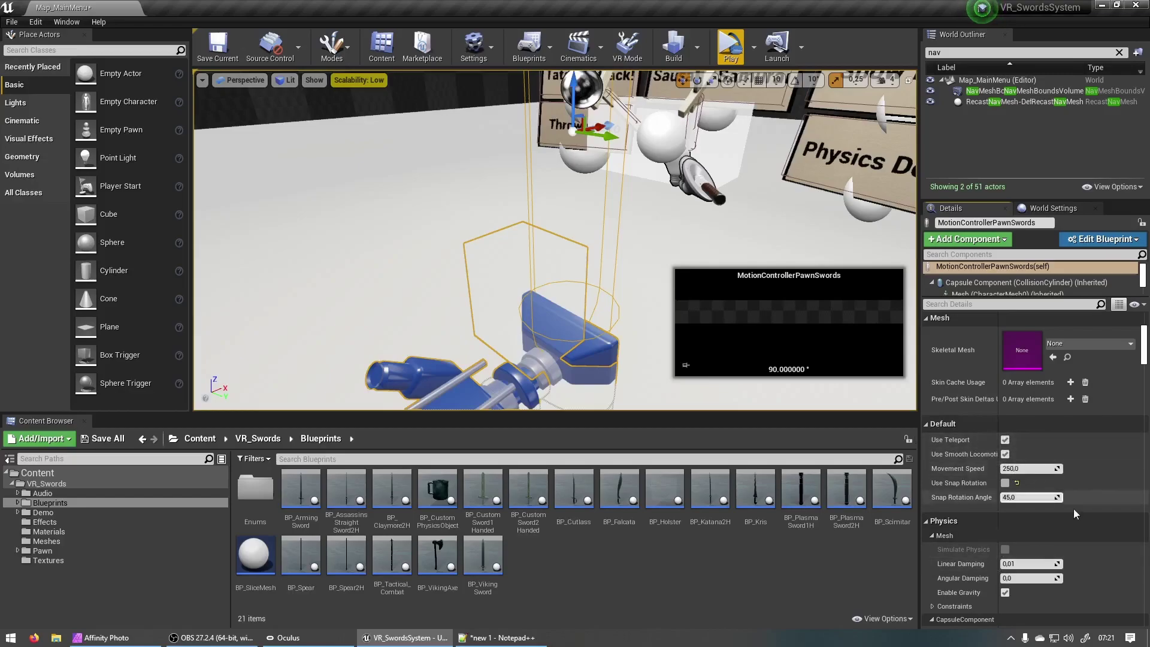
{"action": "left_click", "coordinate": [1006, 483]}
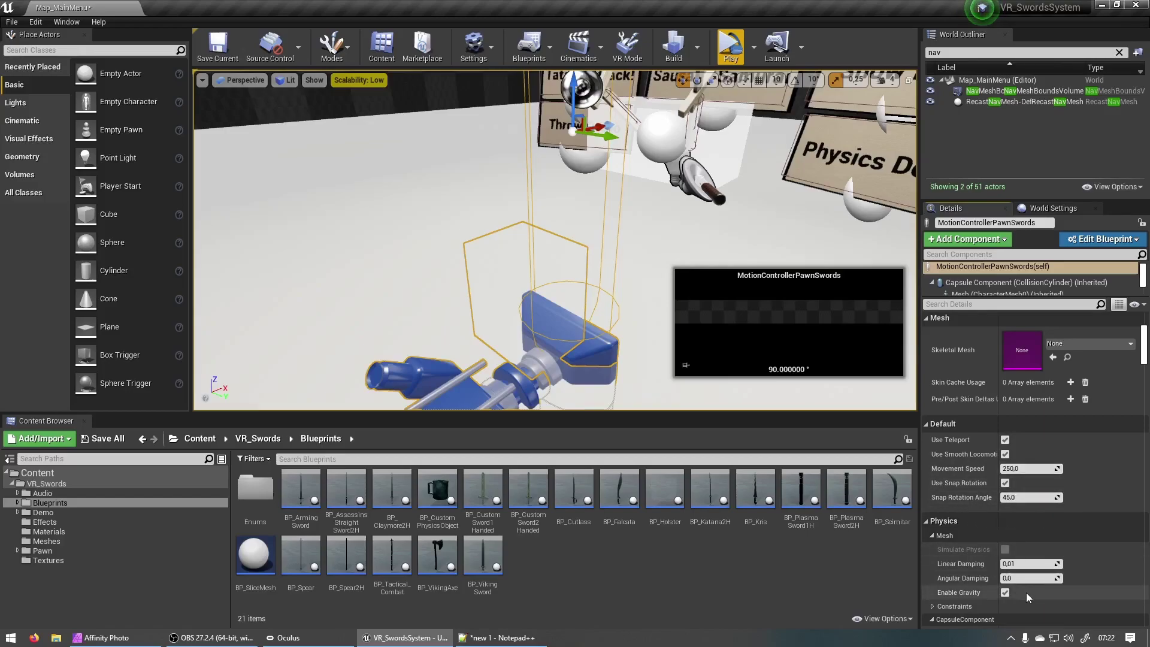
- Select the NavMeshBoundsVolume and display the navigation mesh coverage across the room's floor
{"action": "right_click_drag", "start_coordinate": [647, 283], "coordinate": [724, 182]}
{"action": "key", "text": "s"}
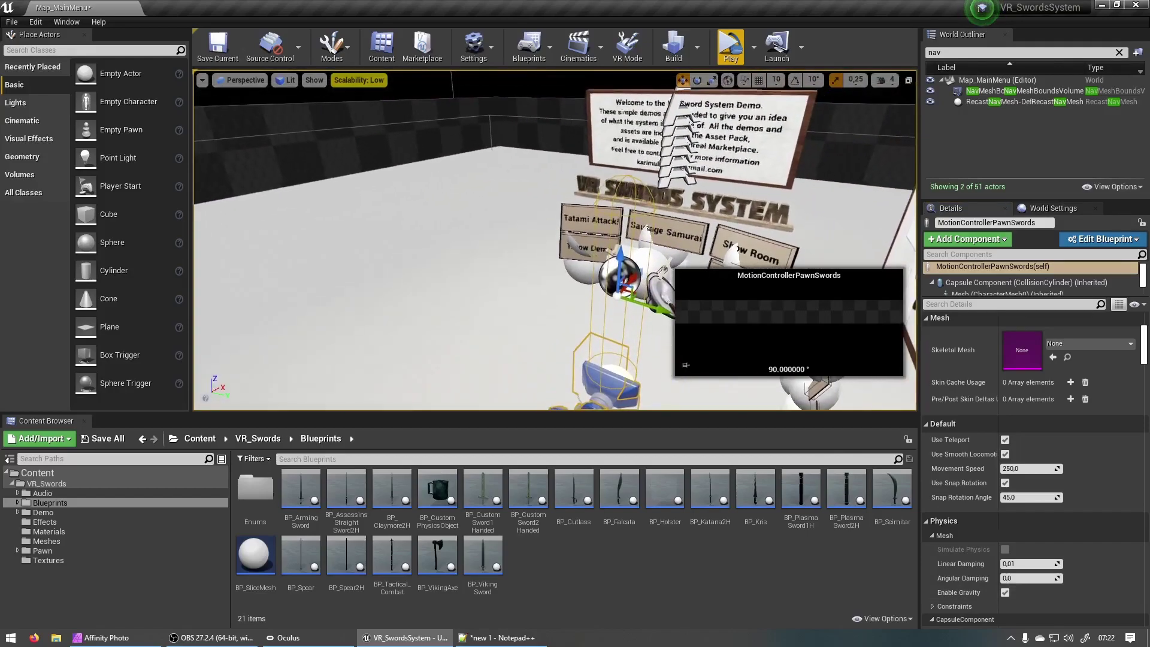
{"action": "left_click", "coordinate": [1006, 90]}
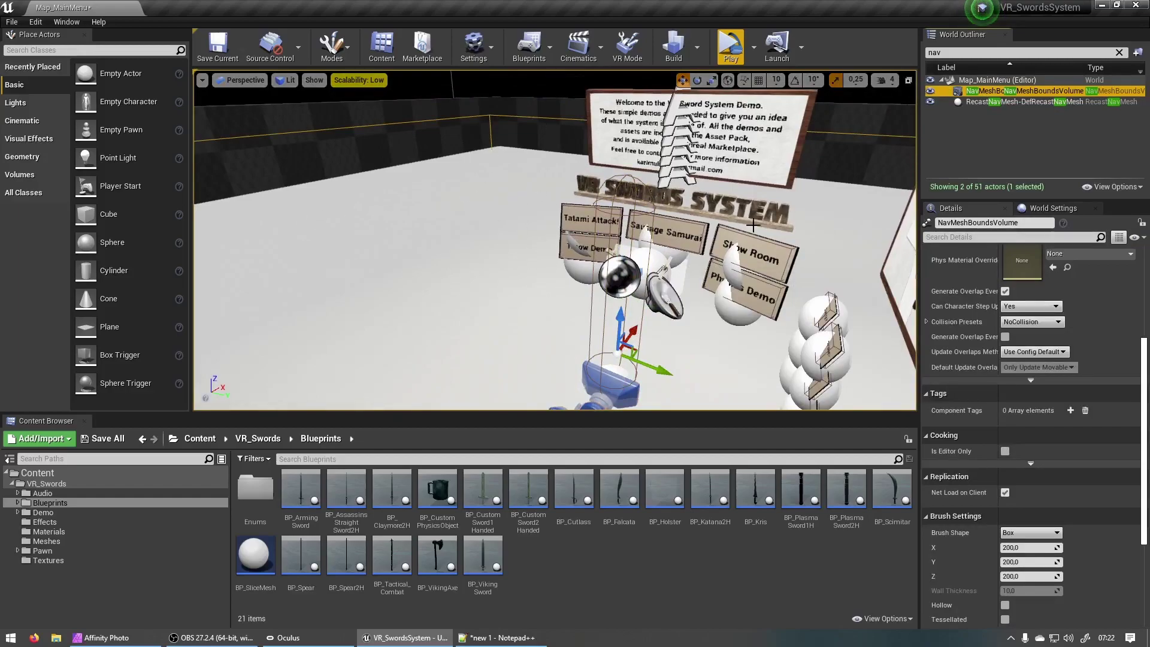
{"action": "key", "text": "p"}
{"action": "right_click_drag", "start_coordinate": [552, 197], "coordinate": [611, 241]}
{"action": "key", "text": "s"}
{"action": "key", "text": "d"}
{"action": "key", "text": "s"}
{"action": "mouse_move", "coordinate": [483, 243]}
{"action": "right_mouse_down"}
{"action": "mouse_move", "coordinate": [383, 228]}
{"action": "mouse_move", "coordinate": [482, 243]}
{"action": "right_mouse_up"}
{"action": "key", "text": "a"}
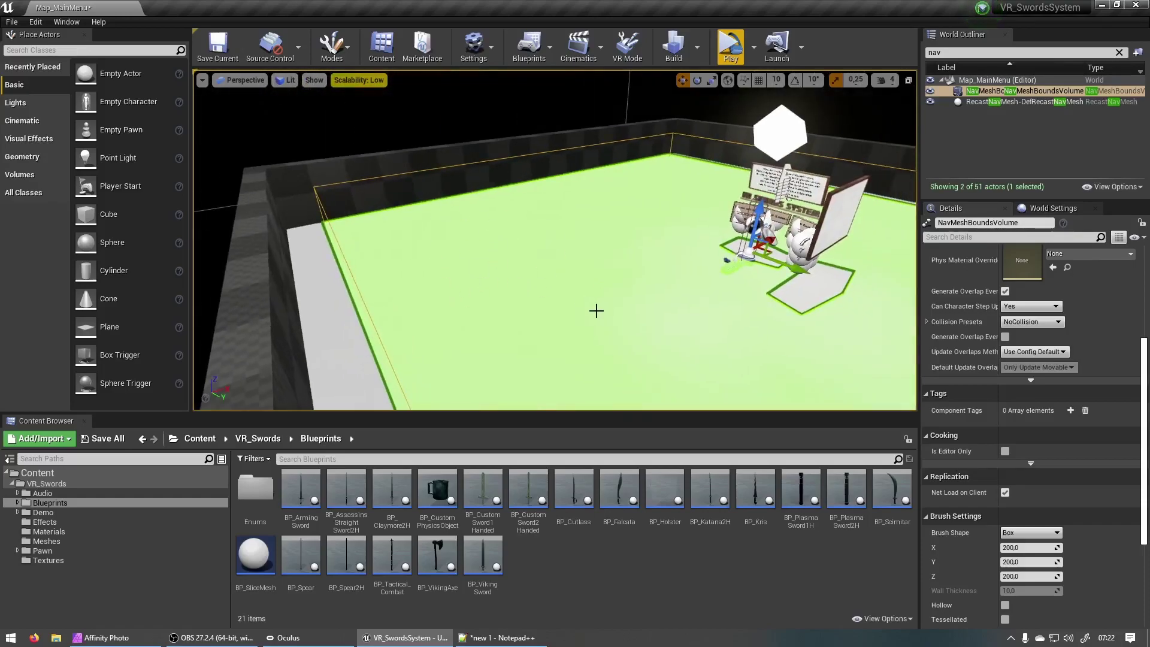
{"action": "key", "text": "d"}
{"action": "right_click_drag", "start_coordinate": [596, 311], "coordinate": [597, 311]}
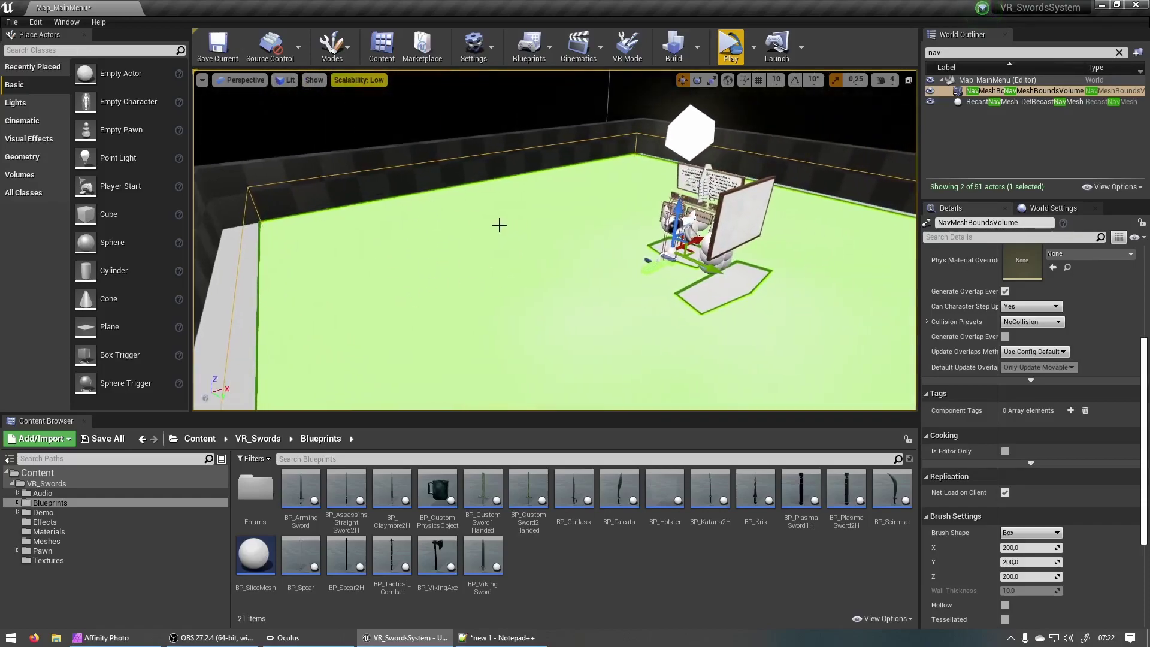
- Delete the existing NavMeshBoundsVolume and place a new Nav Mesh Bounds Volume on the floor
{"action": "key", "text": "Delete"}
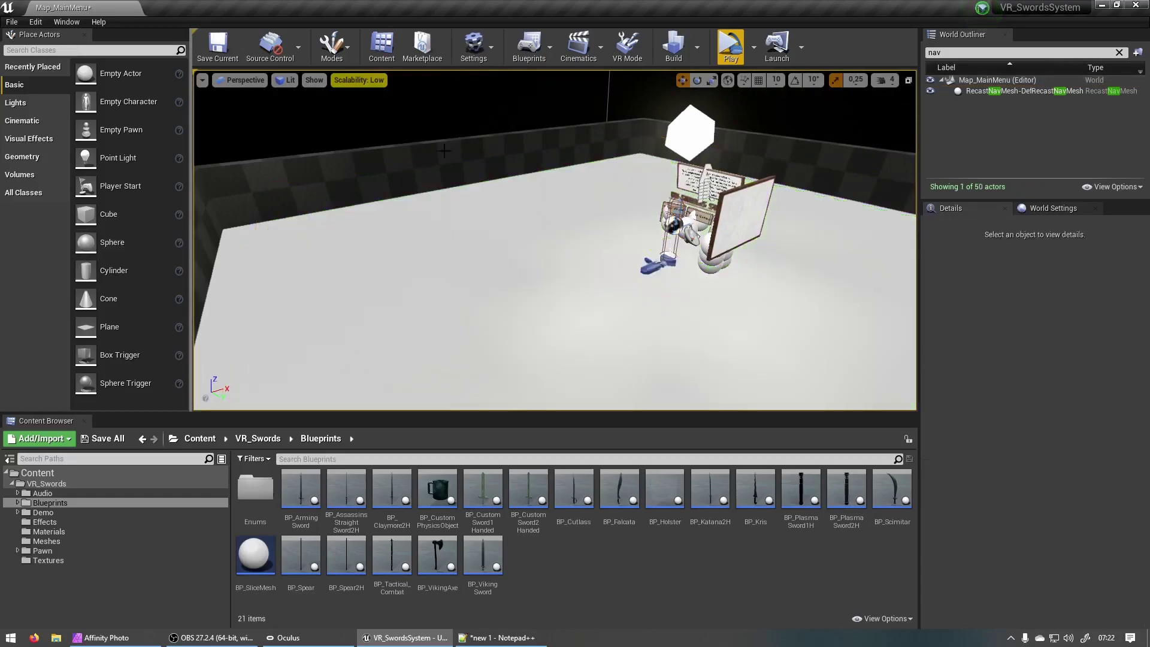
{"action": "left_click", "coordinate": [61, 50]}
{"action": "type", "text": "nav"}
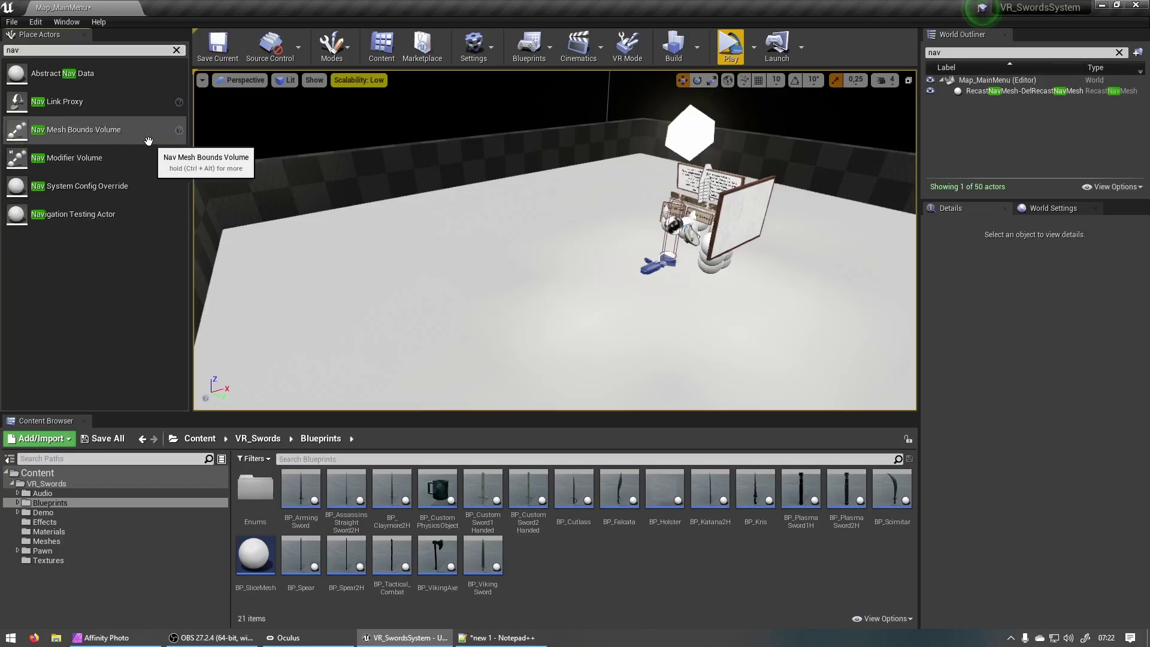
{"action": "left_click_drag", "start_coordinate": [81, 132], "coordinate": [578, 290]}
{"action": "left_click_drag", "start_coordinate": [575, 204], "coordinate": [572, 251]}
- Move the new nav mesh volume next to the pawn and scale it up to cover nearly the whole floor
{"action": "right_click_drag", "start_coordinate": [614, 296], "coordinate": [593, 304]}
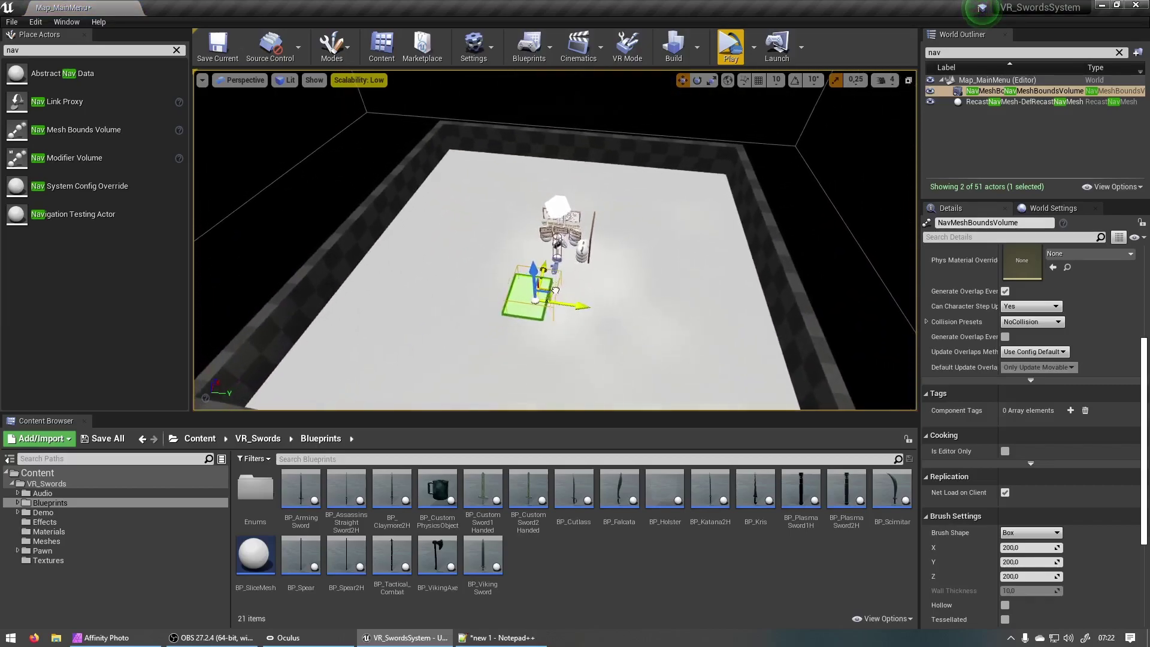
{"action": "left_click_drag", "start_coordinate": [556, 291], "coordinate": [583, 270]}
{"action": "key", "text": "e"}
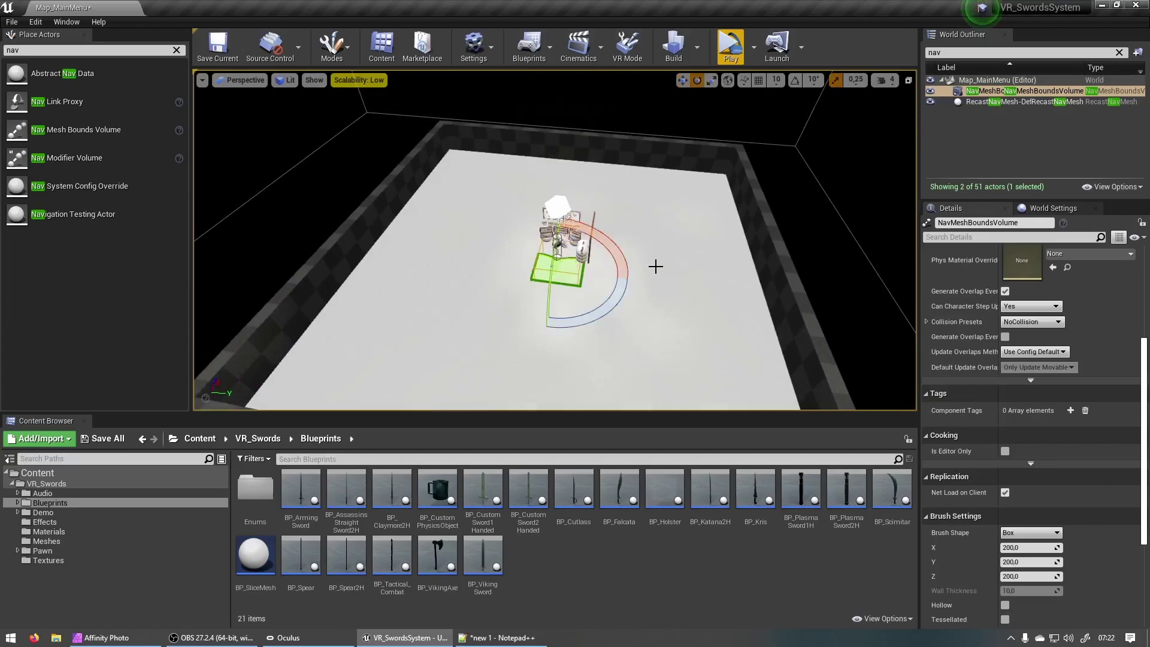
{"action": "key", "text": "r"}
{"action": "right_click_drag", "start_coordinate": [655, 265], "coordinate": [606, 287]}
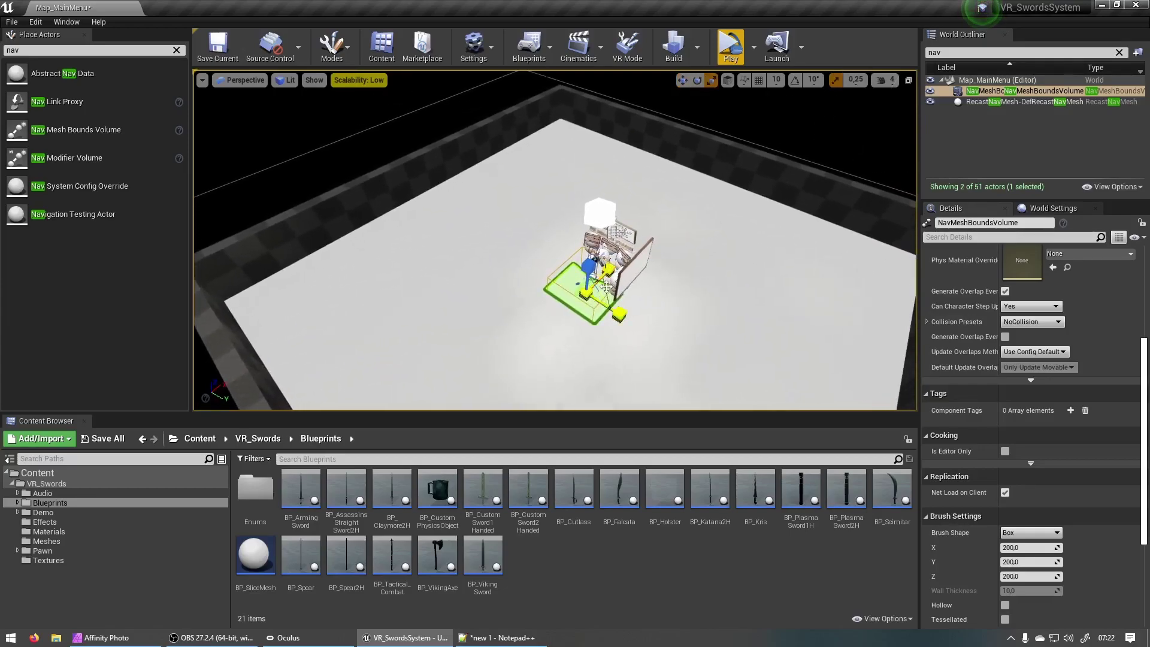
{"action": "left_click_drag", "start_coordinate": [602, 290], "coordinate": [572, 293]}
{"action": "right_click_drag", "start_coordinate": [607, 258], "coordinate": [522, 237]}
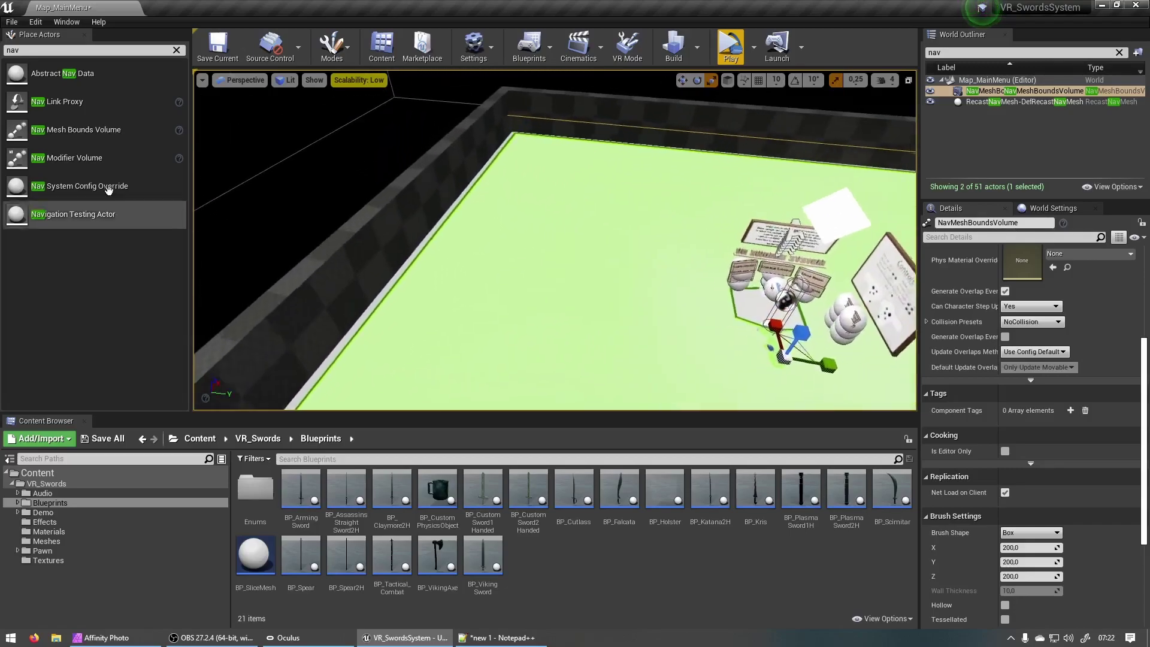
- Place a cube on the open floor and scale it up in width, depth and height into a large block
{"action": "left_click", "coordinate": [176, 51]}
{"action": "left_click_drag", "start_coordinate": [86, 214], "coordinate": [576, 283]}
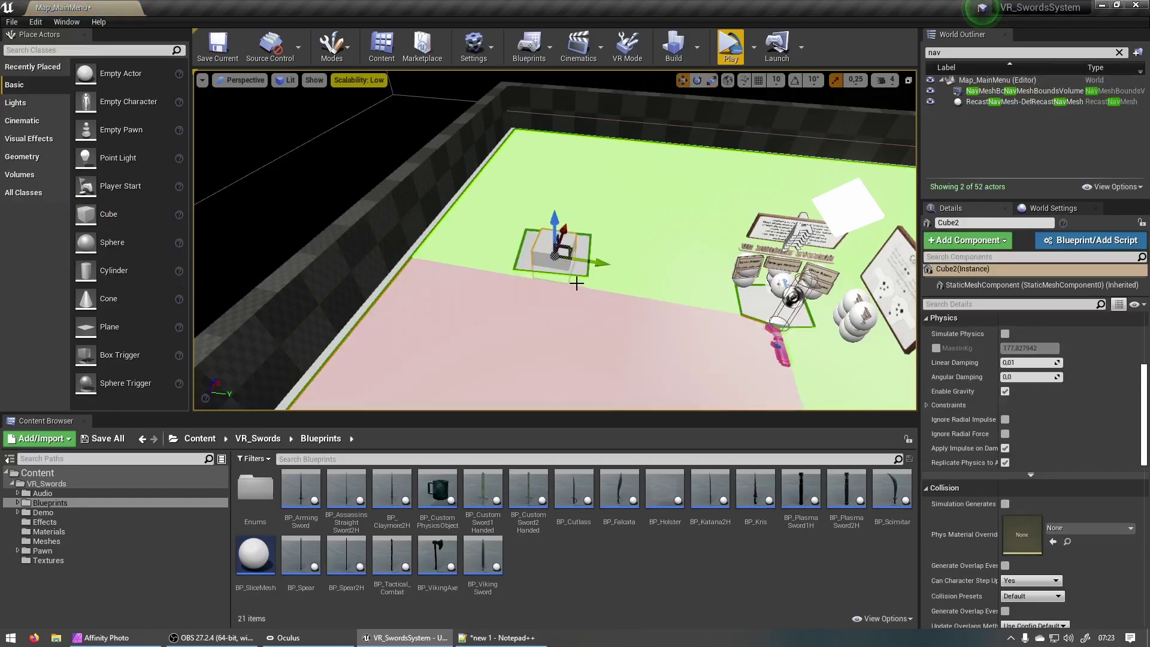
{"action": "key", "text": "e"}
{"action": "key", "text": "r"}
{"action": "right_click_drag", "start_coordinate": [581, 262], "coordinate": [555, 264]}
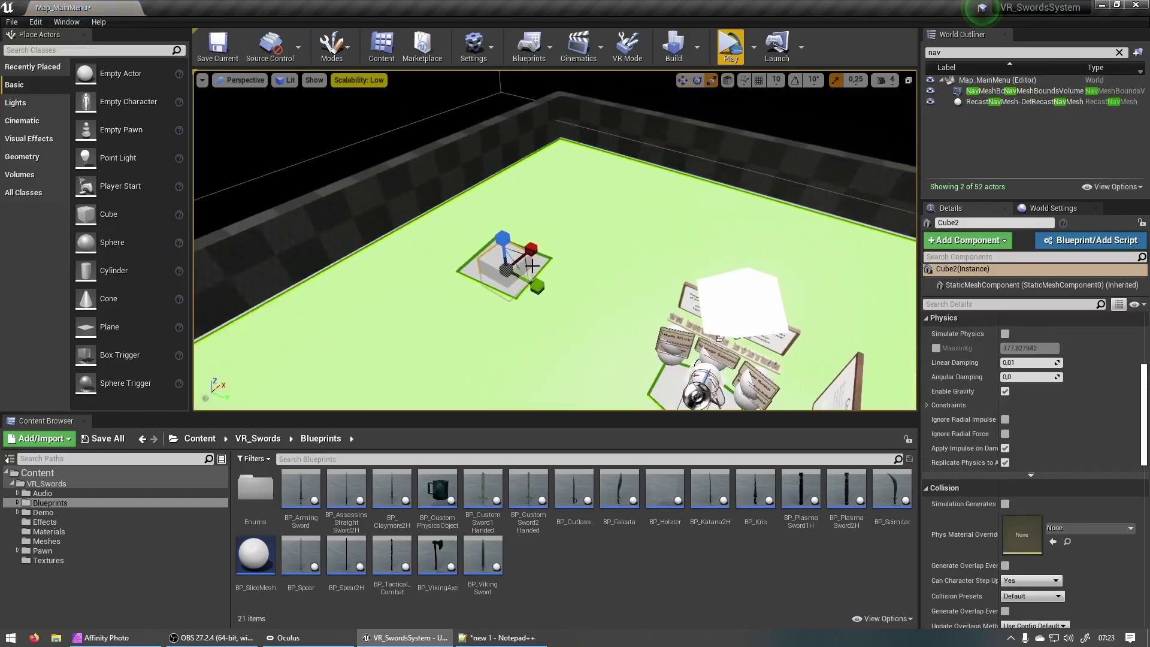
{"action": "left_click_drag", "start_coordinate": [525, 267], "coordinate": [569, 268]}
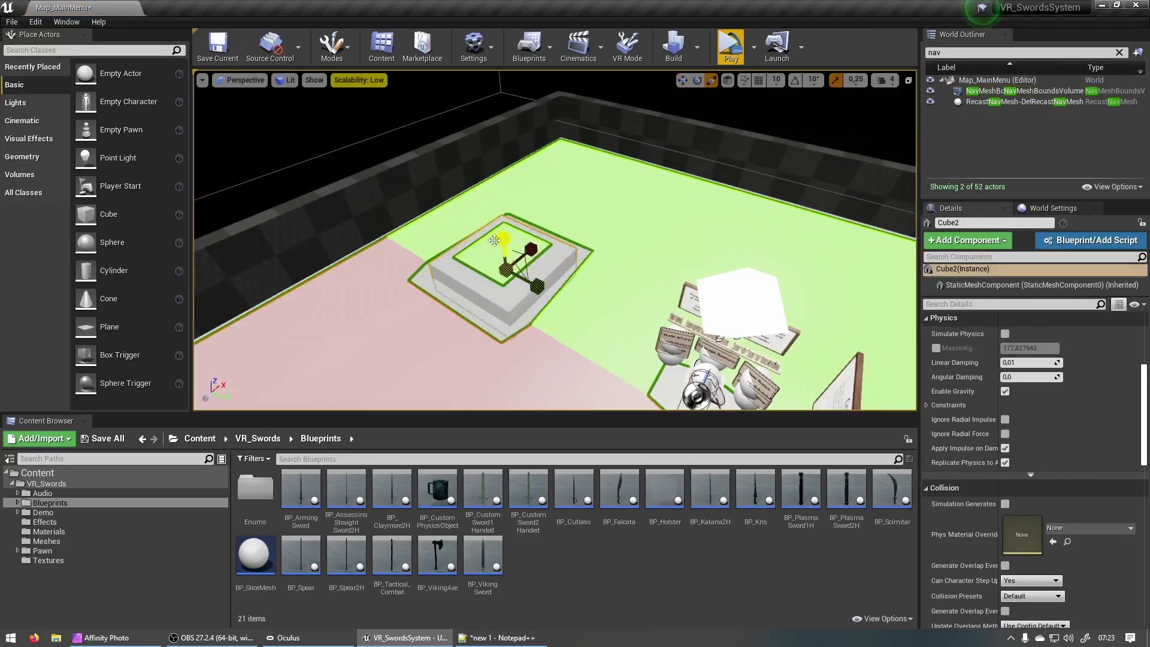
{"action": "left_click_drag", "start_coordinate": [495, 241], "coordinate": [501, 190]}
{"action": "key", "text": "r"}
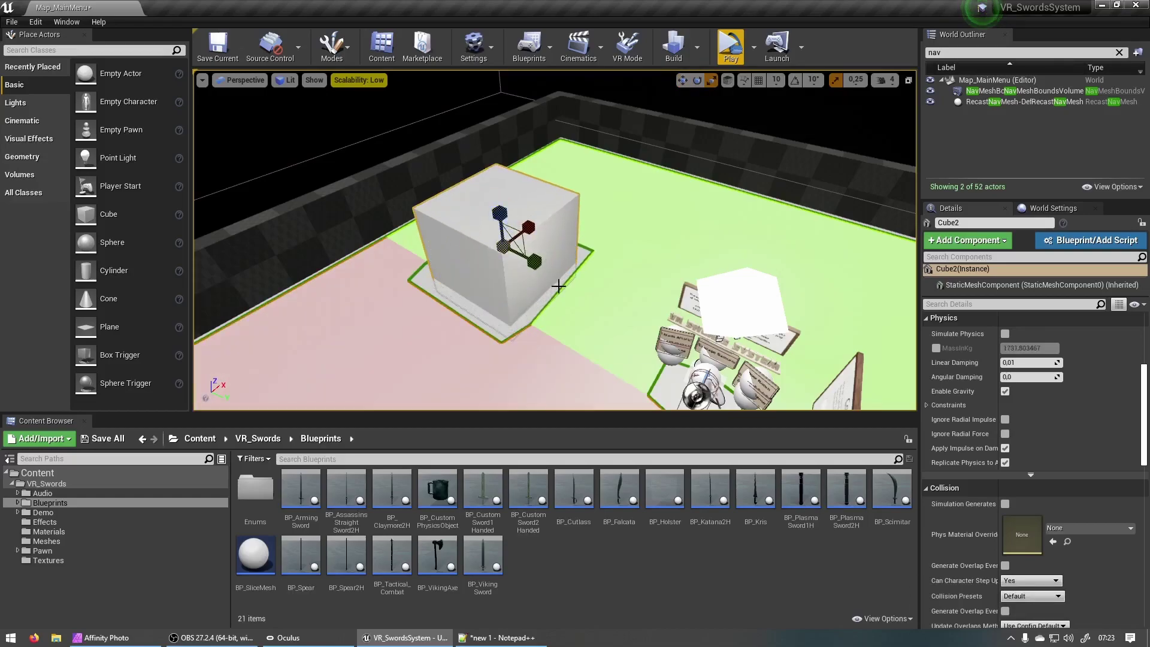
- Reduce the large block's height and lower it so it forms a low platform on the floor
{"action": "right_click_drag", "start_coordinate": [477, 348], "coordinate": [516, 351]}
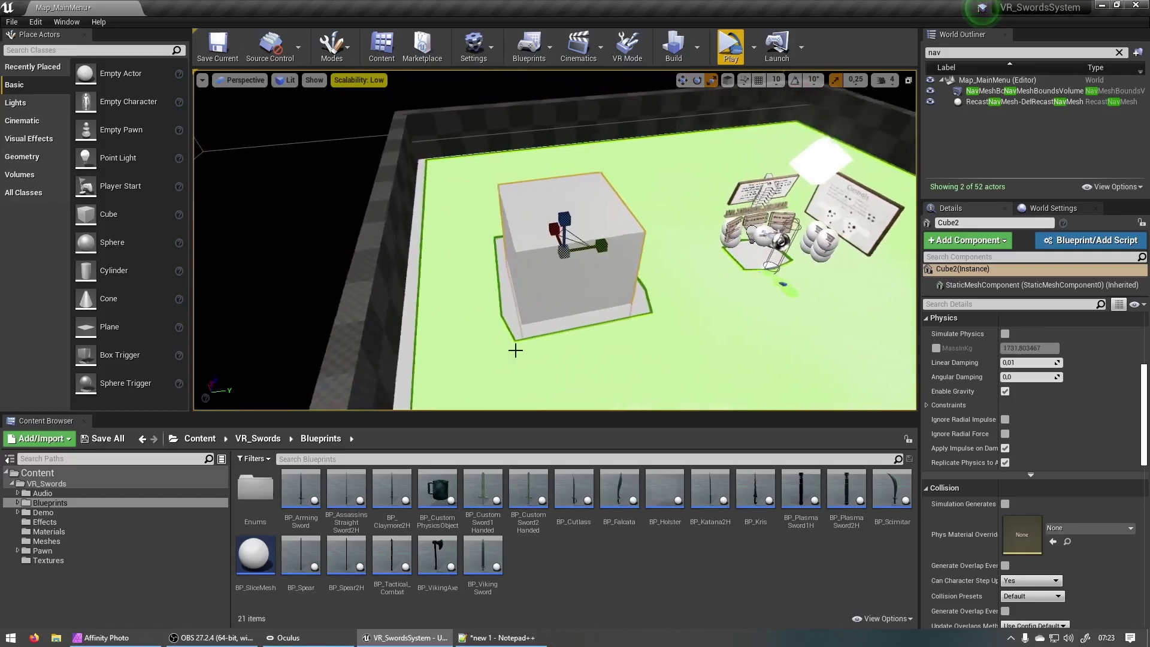
{"action": "left_click_drag", "start_coordinate": [515, 351], "coordinate": [459, 313], "text": "alt"}
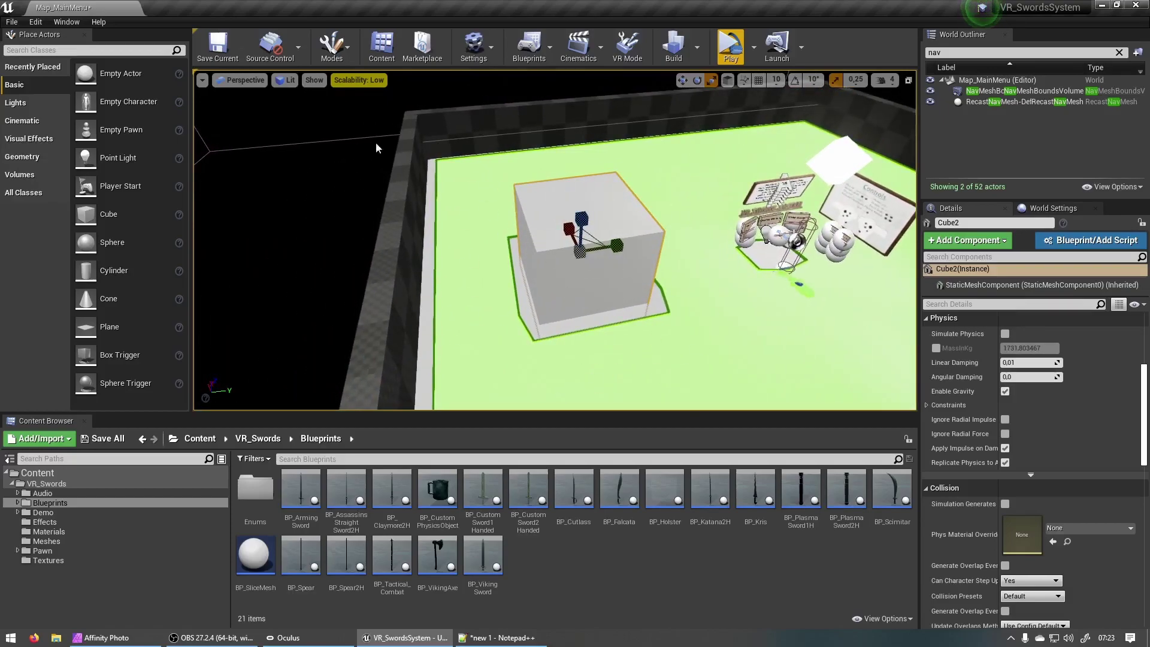
{"action": "right_click_drag", "start_coordinate": [665, 332], "coordinate": [541, 273]}
{"action": "mouse_move", "coordinate": [541, 273]}
{"action": "left_mouse_down"}
{"action": "mouse_move", "coordinate": [541, 299]}
{"action": "mouse_move", "coordinate": [543, 276]}
{"action": "mouse_move", "coordinate": [544, 287]}
{"action": "left_mouse_up"}
{"action": "right_click_drag", "start_coordinate": [634, 290], "coordinate": [711, 196]}
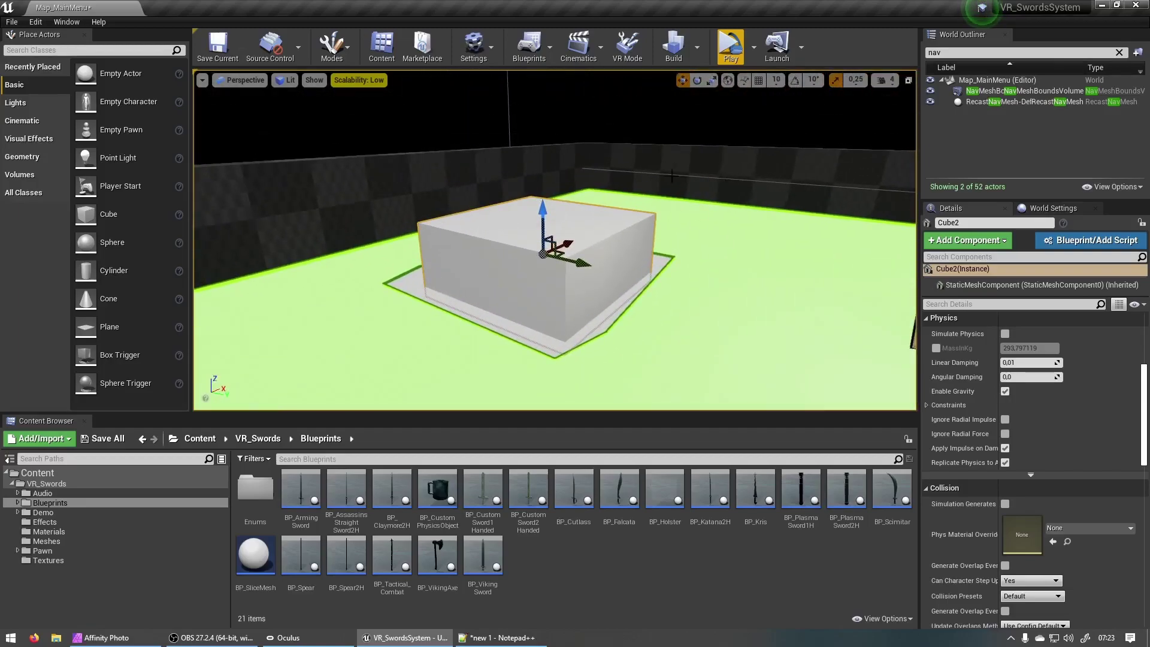
- Scale the NavMeshBoundsVolume taller so it reaches above the top of the low block
{"action": "double_click", "coordinate": [955, 91]}
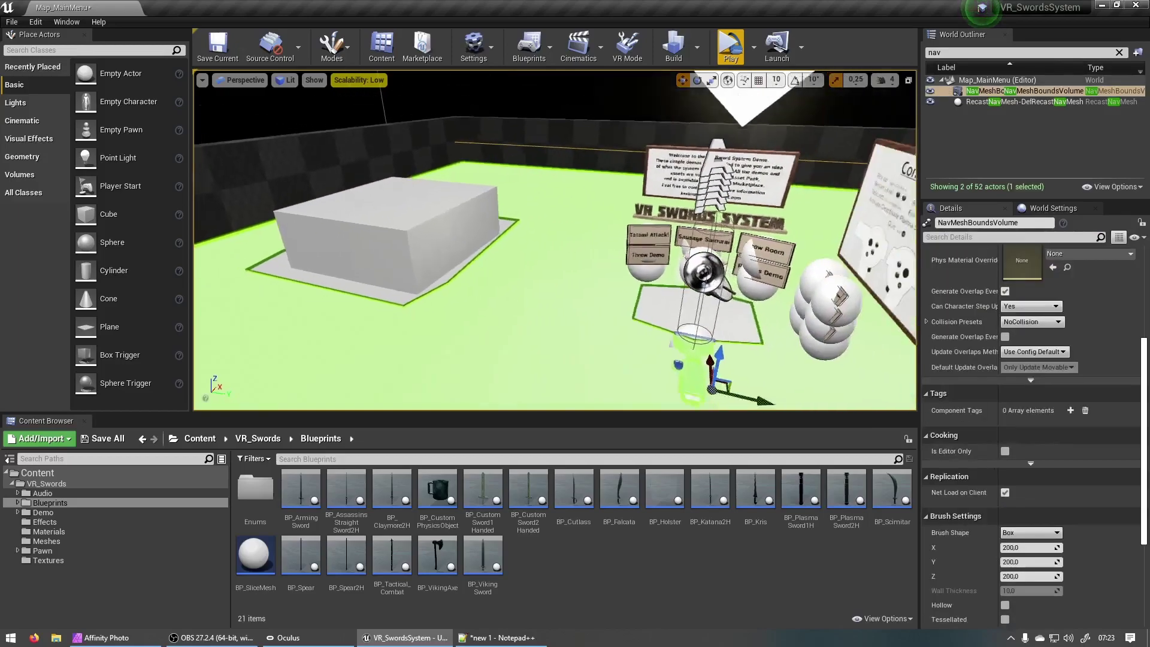
{"action": "right_click_drag", "start_coordinate": [774, 311], "coordinate": [826, 342]}
{"action": "key", "text": "e"}
{"action": "key", "text": "r"}
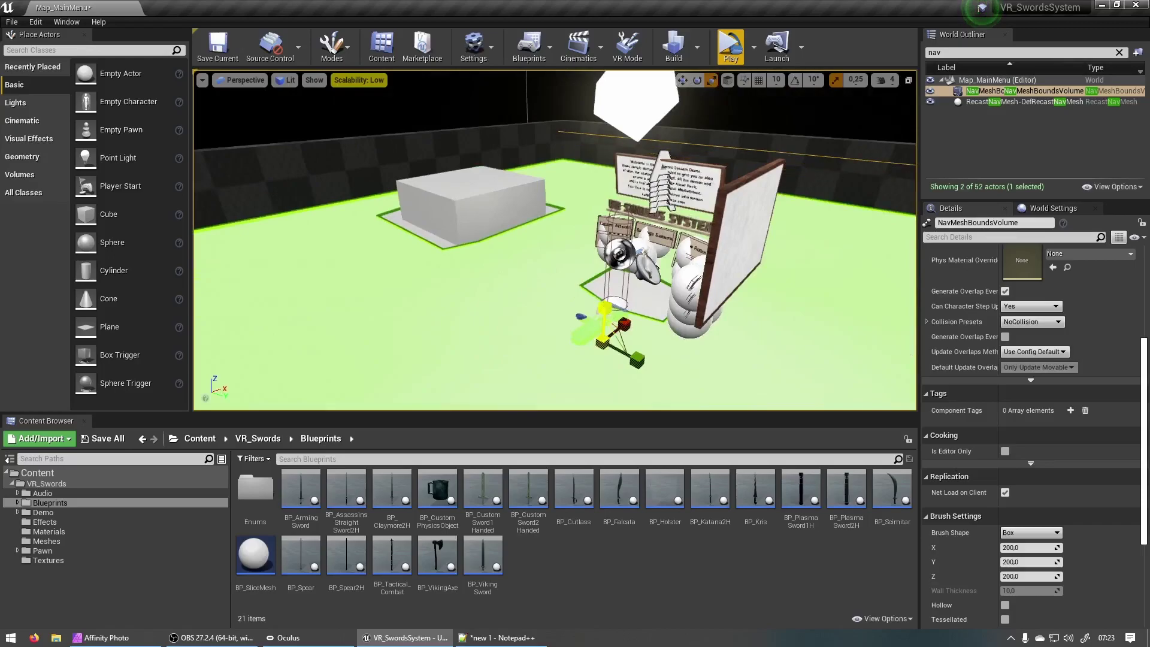
{"action": "left_click_drag", "start_coordinate": [604, 308], "coordinate": [602, 299]}
- Delete the test block from the floor
{"action": "right_click_drag", "start_coordinate": [662, 354], "coordinate": [584, 358]}
{"action": "right_click_drag", "start_coordinate": [632, 407], "coordinate": [631, 297]}
{"action": "left_click", "coordinate": [386, 237]}
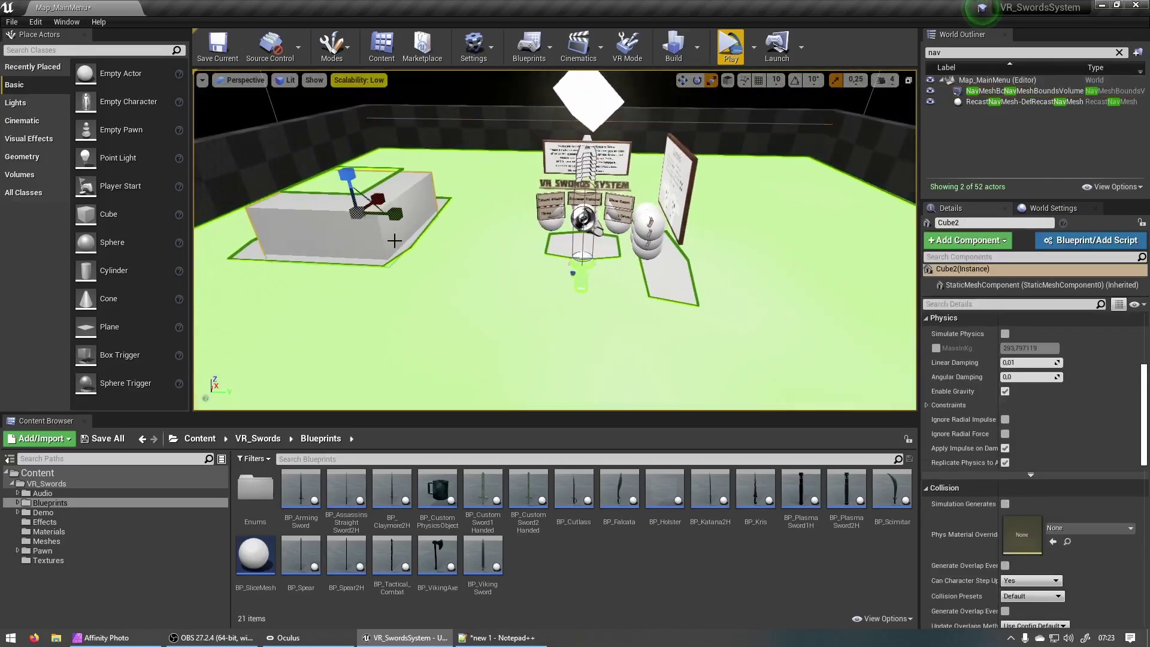
{"action": "key", "text": "Delete"}
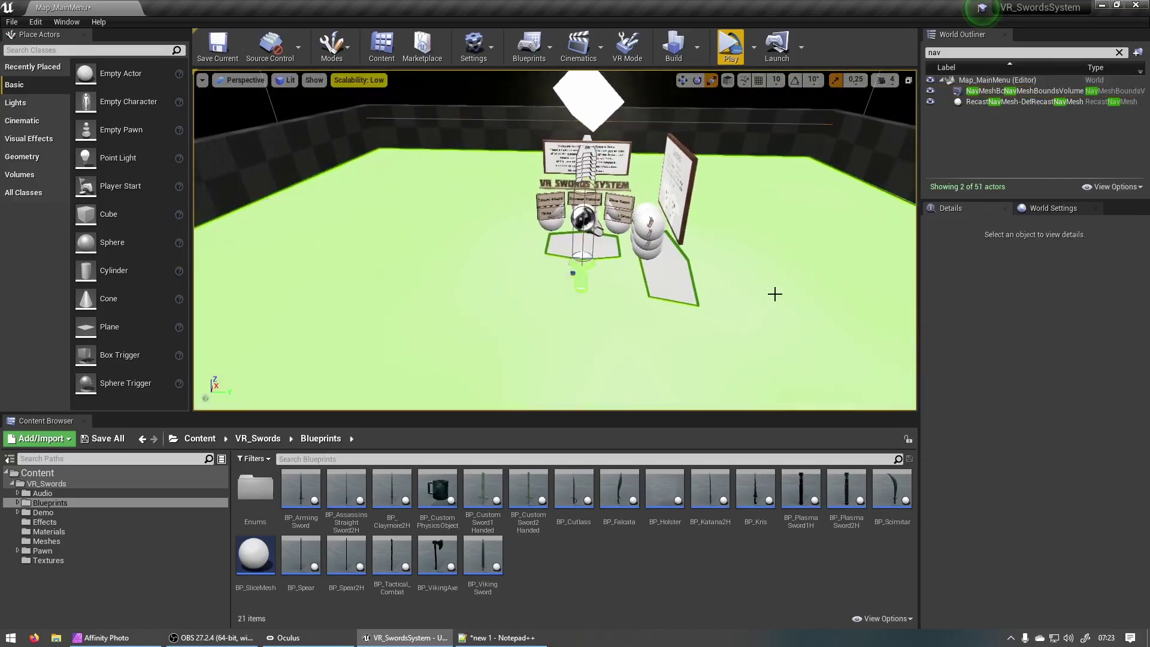
- Run the VR preview again to try picking up the plasma sword, and stop the preview
{"action": "right_click_drag", "start_coordinate": [776, 294], "coordinate": [721, 355]}
{"action": "key", "text": "w"}
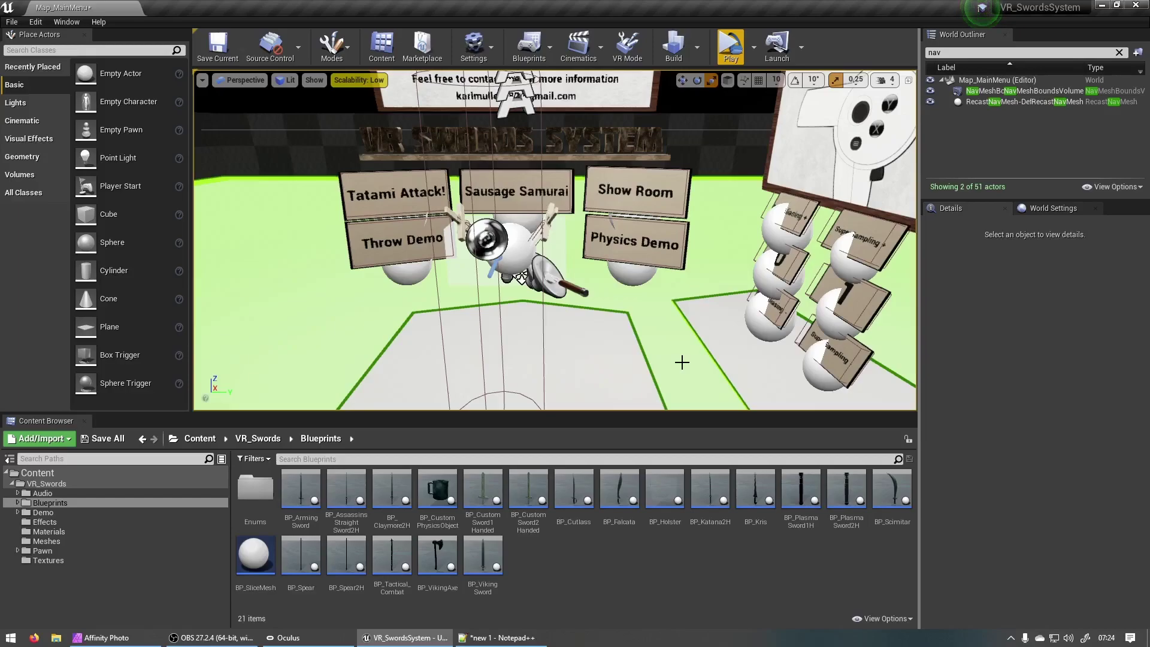
{"action": "left_click", "coordinate": [731, 48]}
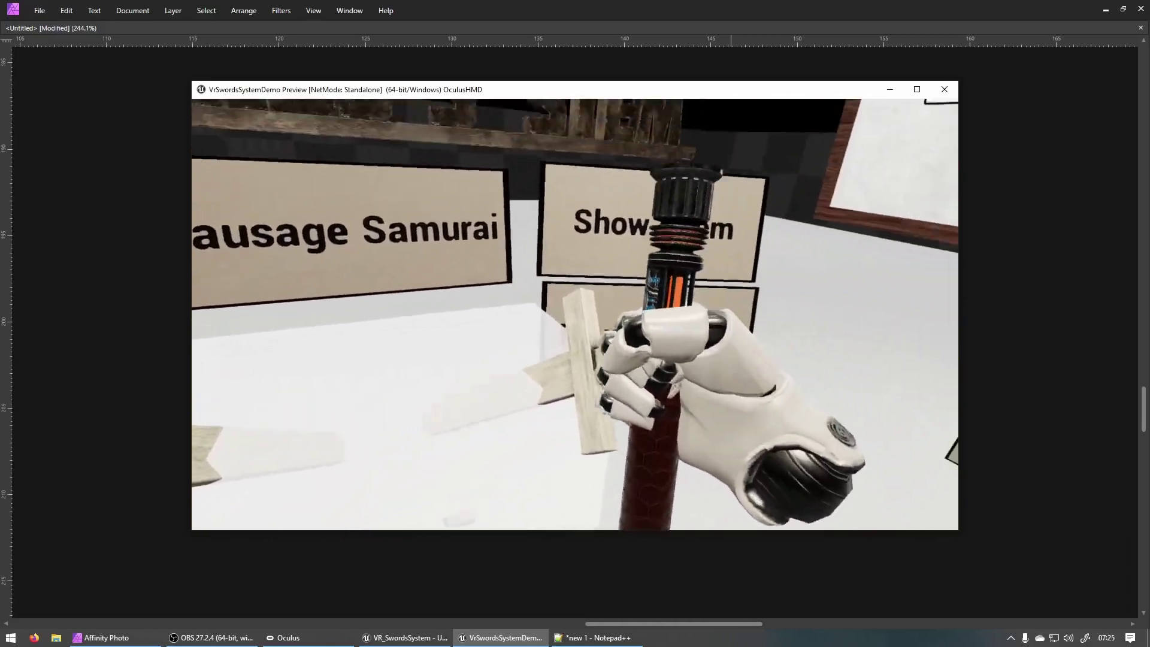
{"action": "key", "text": "Escape"}
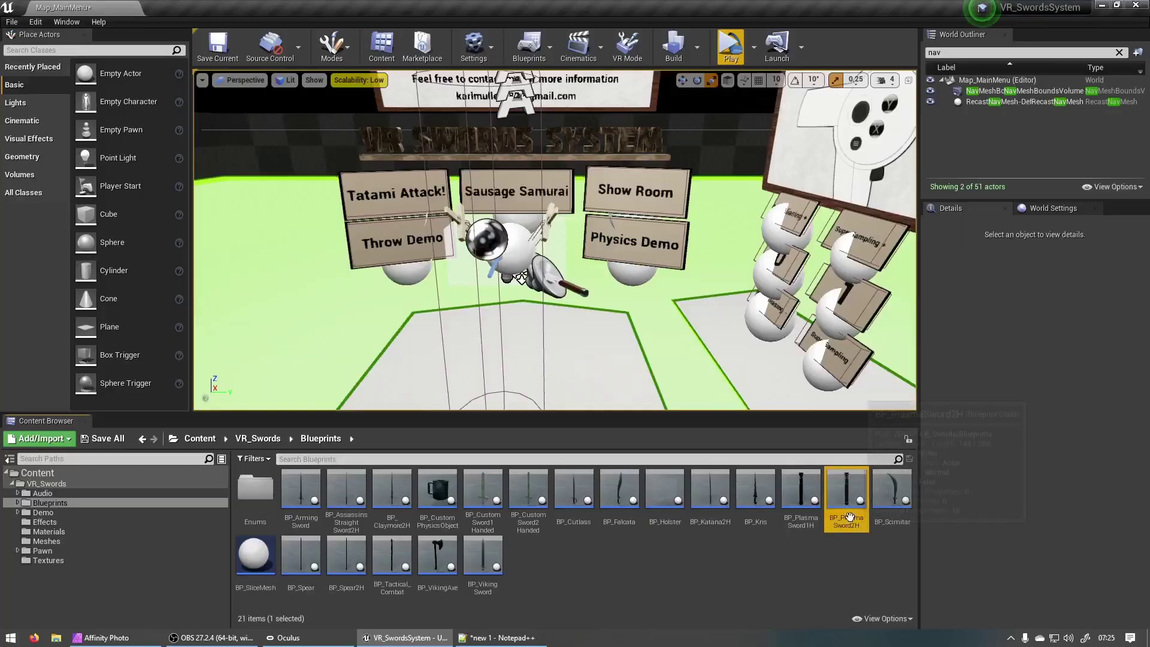
- Select the two-handed plasma sword in the level and set its look variation to Variation 1
{"action": "left_click", "coordinate": [801, 492]}
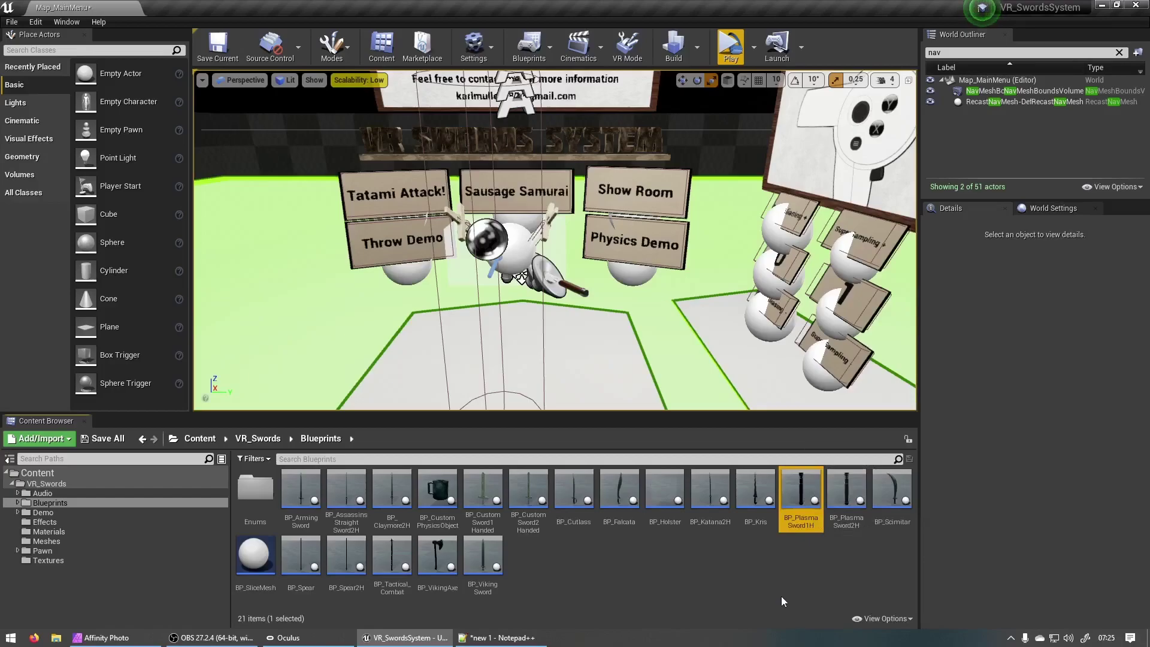
{"action": "key", "text": "w"}
{"action": "right_click_drag", "start_coordinate": [556, 252], "coordinate": [655, 302]}
{"action": "key", "text": "s"}
{"action": "key", "text": "w"}
{"action": "key", "text": "s"}
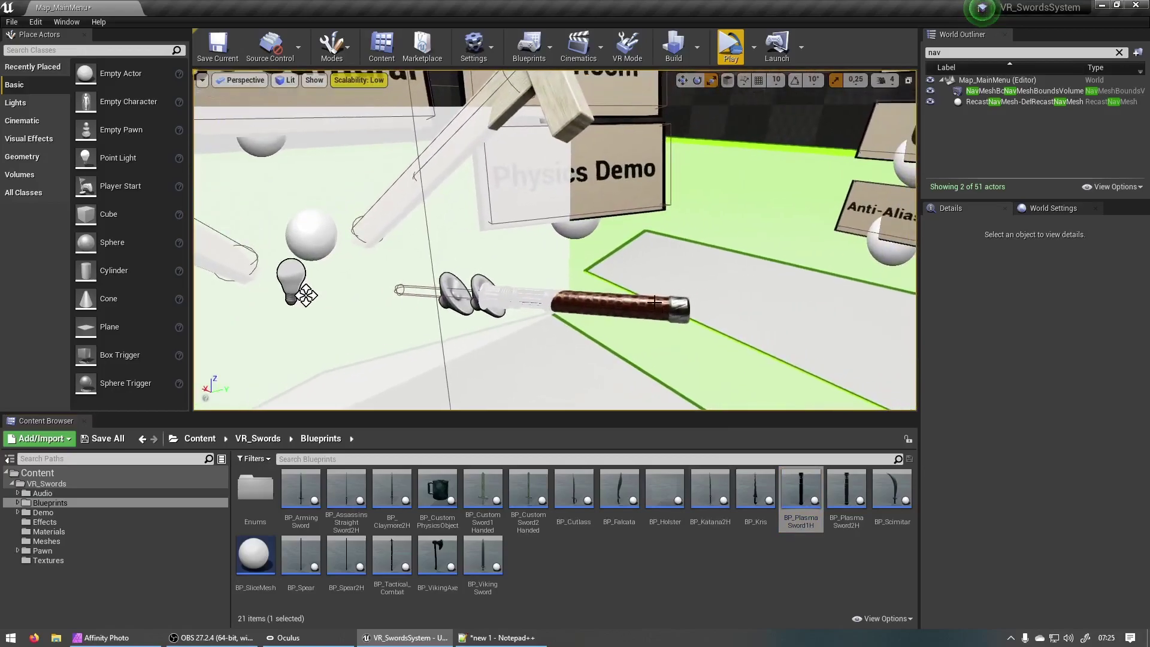
{"action": "left_click", "coordinate": [655, 302]}
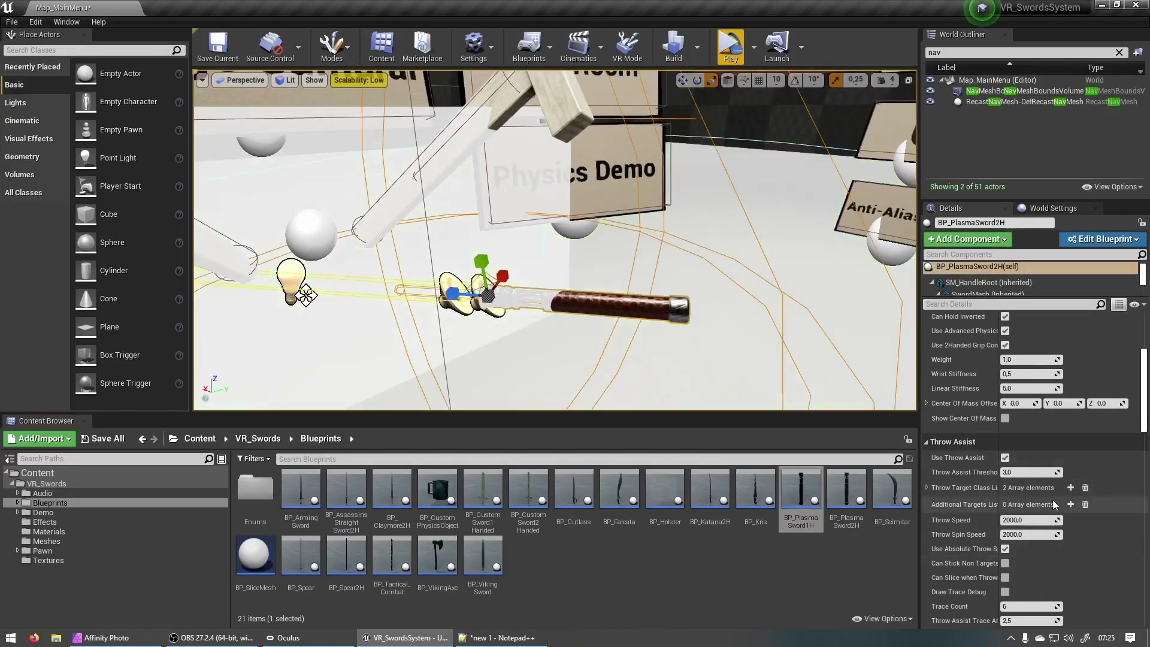
{"action": "scroll", "coordinate": [1053, 493], "scroll_direction": "down", "scroll_amount": 5}
{"action": "left_click", "coordinate": [1030, 479]}
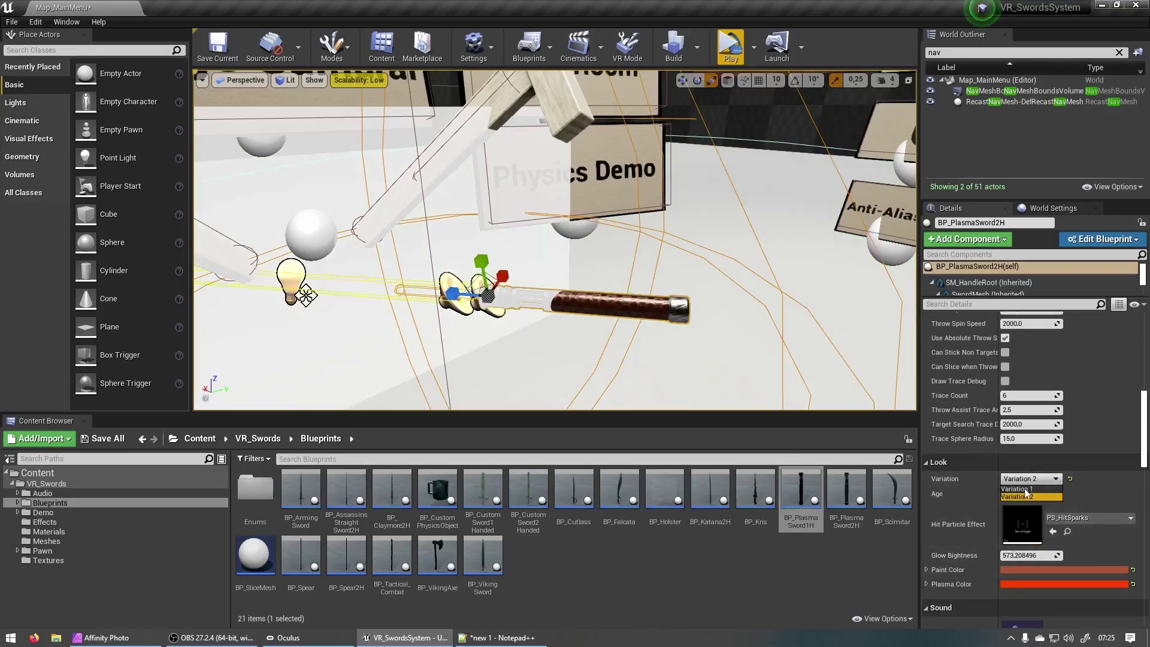
{"action": "left_click", "coordinate": [1027, 488]}
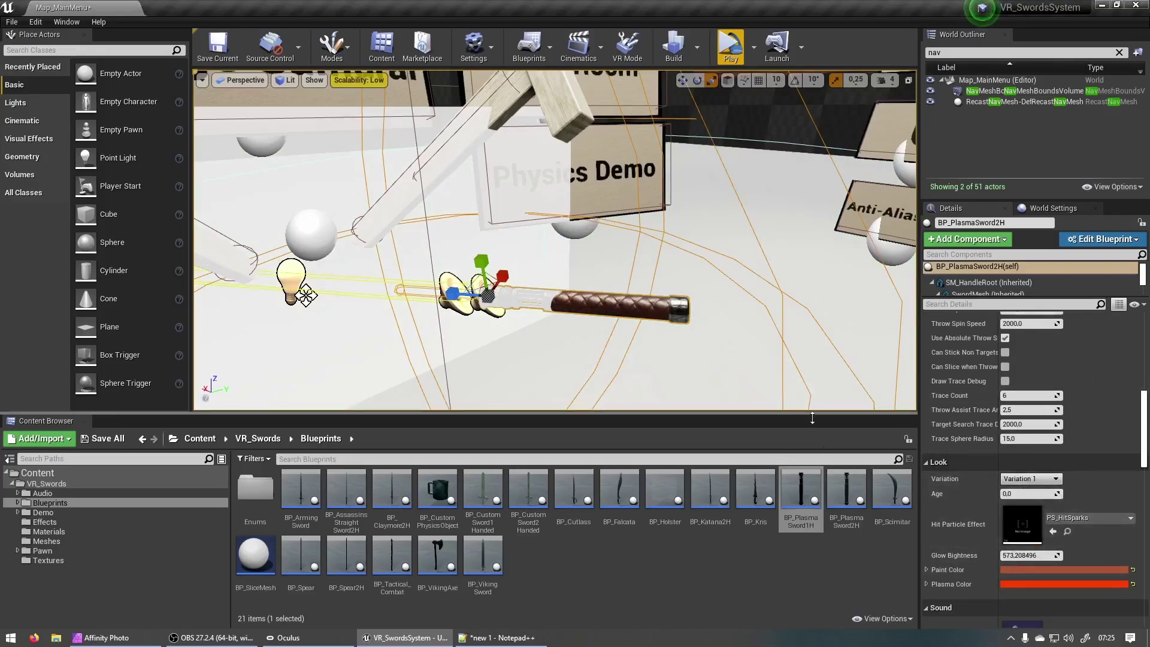
- Set the sword's Paint Color to light blue (hex sRGB 75A5F0FF) and its Plasma Color to bright blue (hex sRGB 00AAFFFF)
{"action": "left_click", "coordinate": [1033, 570]}
{"action": "left_click_drag", "start_coordinate": [943, 407], "coordinate": [948, 365]}
{"action": "left_click_drag", "start_coordinate": [881, 419], "coordinate": [816, 382]}
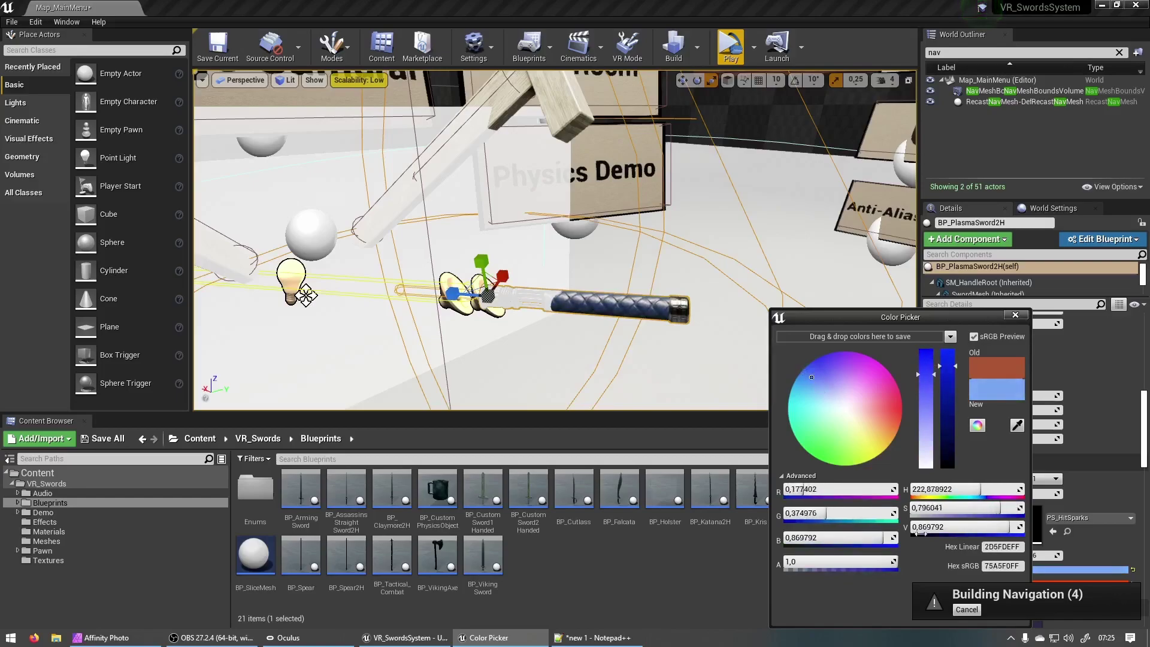
{"action": "left_click", "coordinate": [969, 609]}
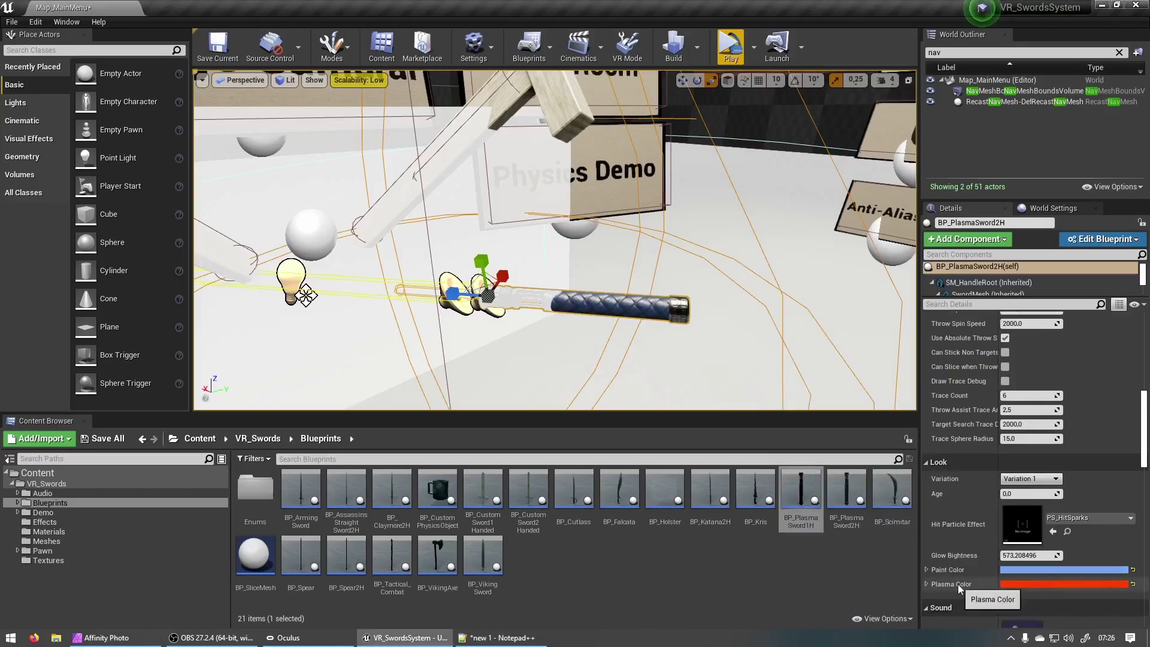
{"action": "left_click", "coordinate": [1034, 584]}
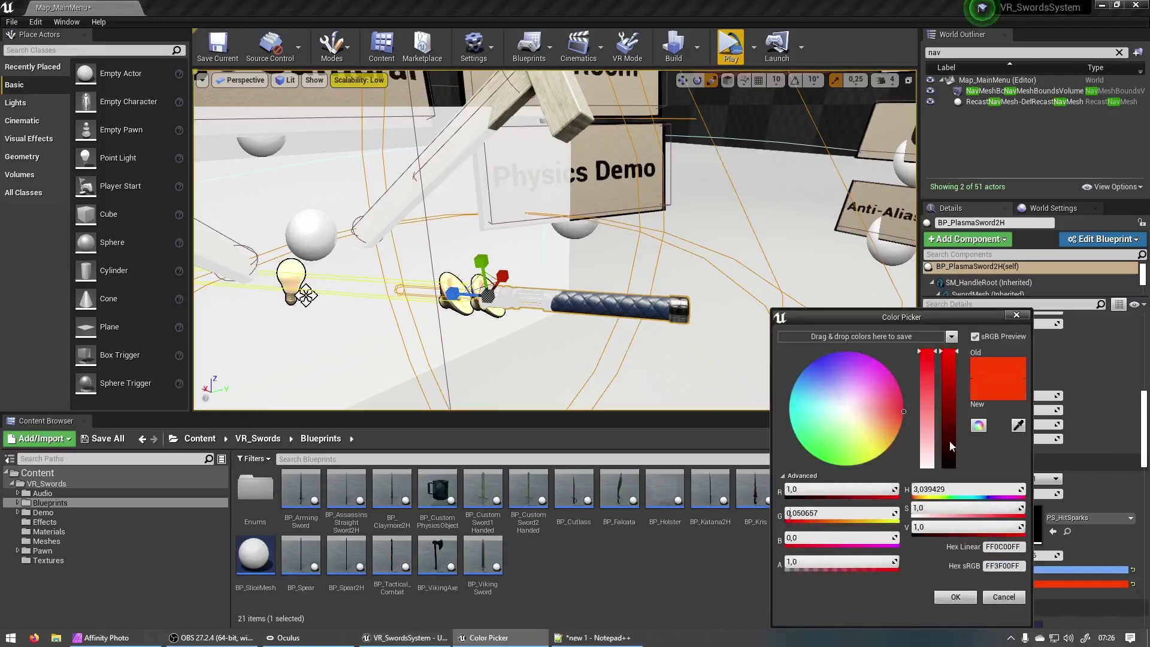
{"action": "left_click_drag", "start_coordinate": [853, 406], "coordinate": [786, 364]}
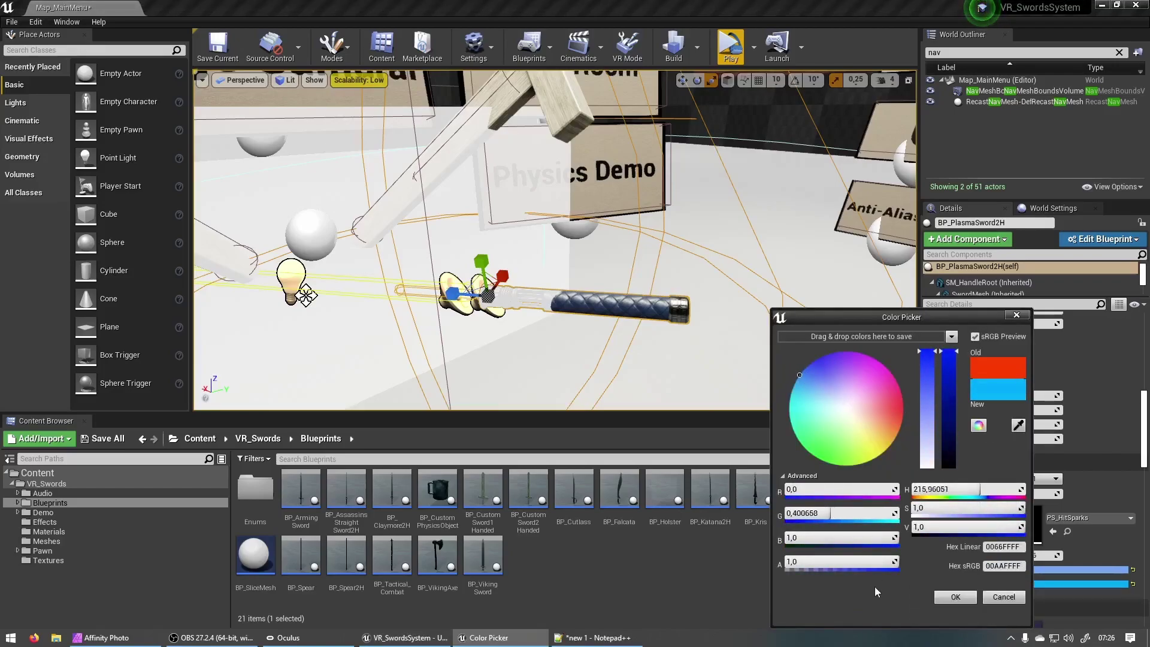
{"action": "left_click", "coordinate": [956, 597]}
- Enable Start Activated for the plasma sword and view its glowing blade against the dark wall
{"action": "scroll", "coordinate": [1021, 527], "scroll_direction": "up", "scroll_amount": 10}
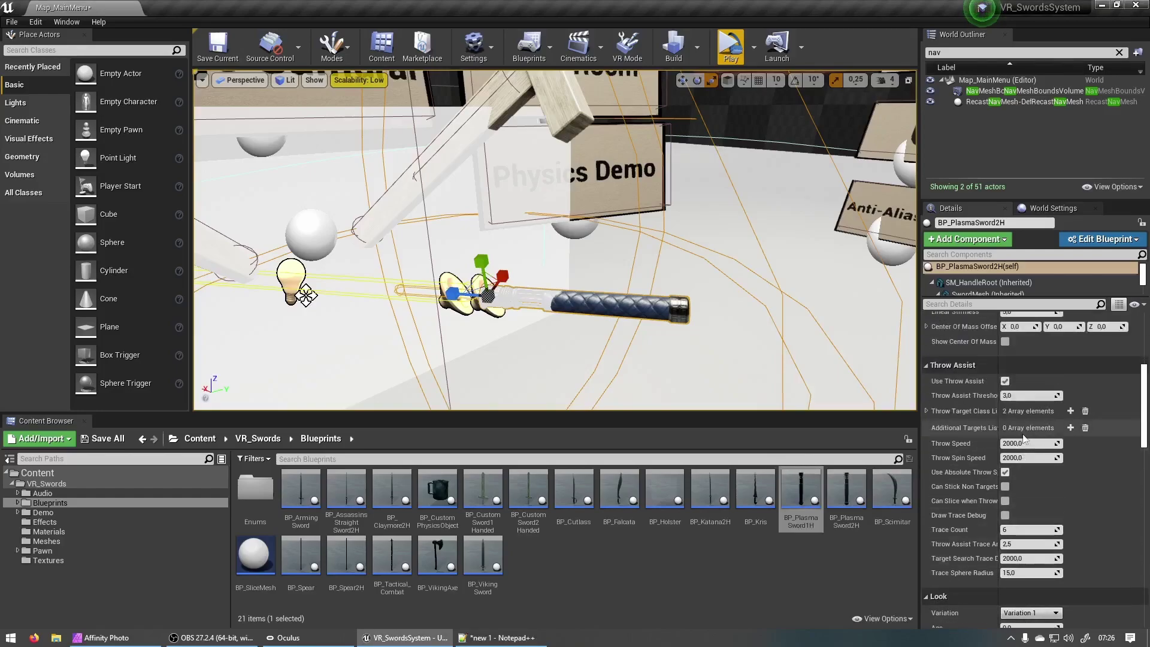
{"action": "scroll", "coordinate": [1032, 519], "scroll_direction": "up", "scroll_amount": 3}
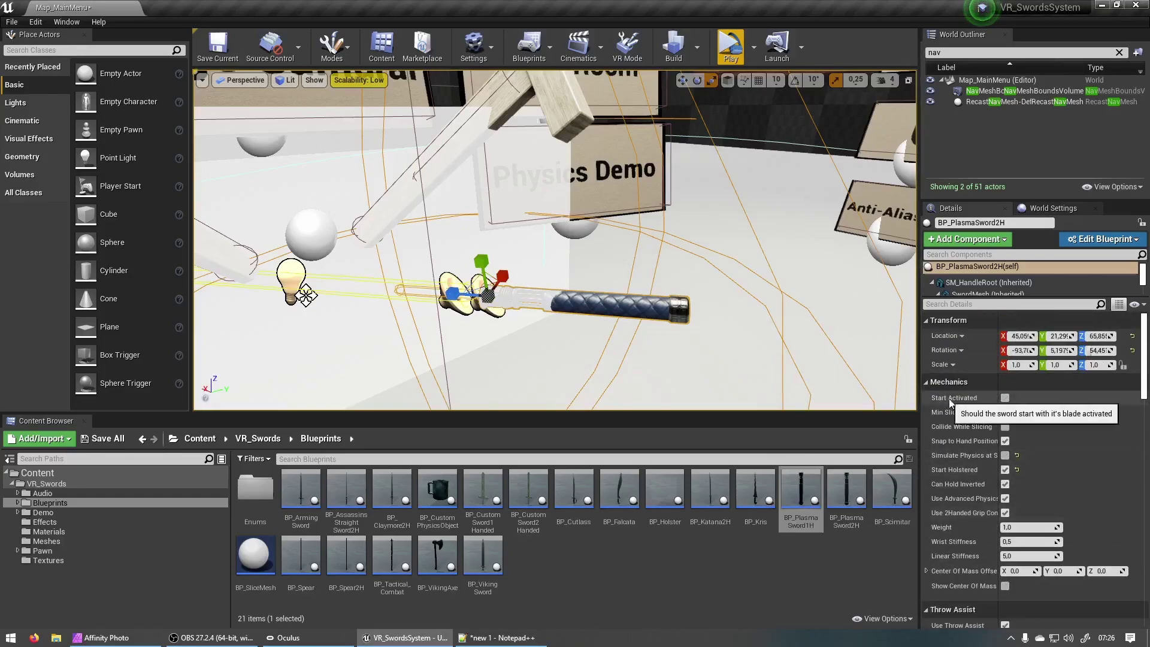
{"action": "left_click", "coordinate": [1005, 398]}
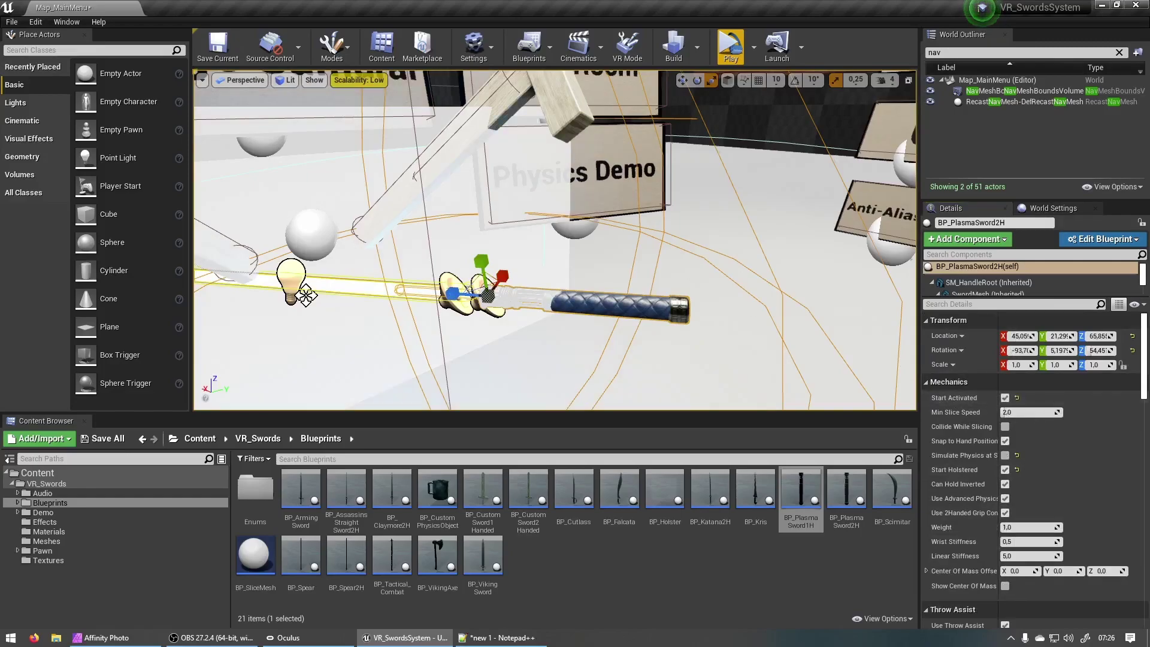
{"action": "right_click_drag", "start_coordinate": [788, 329], "coordinate": [773, 240]}
{"action": "right_click_drag", "start_coordinate": [605, 332], "coordinate": [540, 287]}
{"action": "right_click_drag", "start_coordinate": [752, 336], "coordinate": [575, 222]}
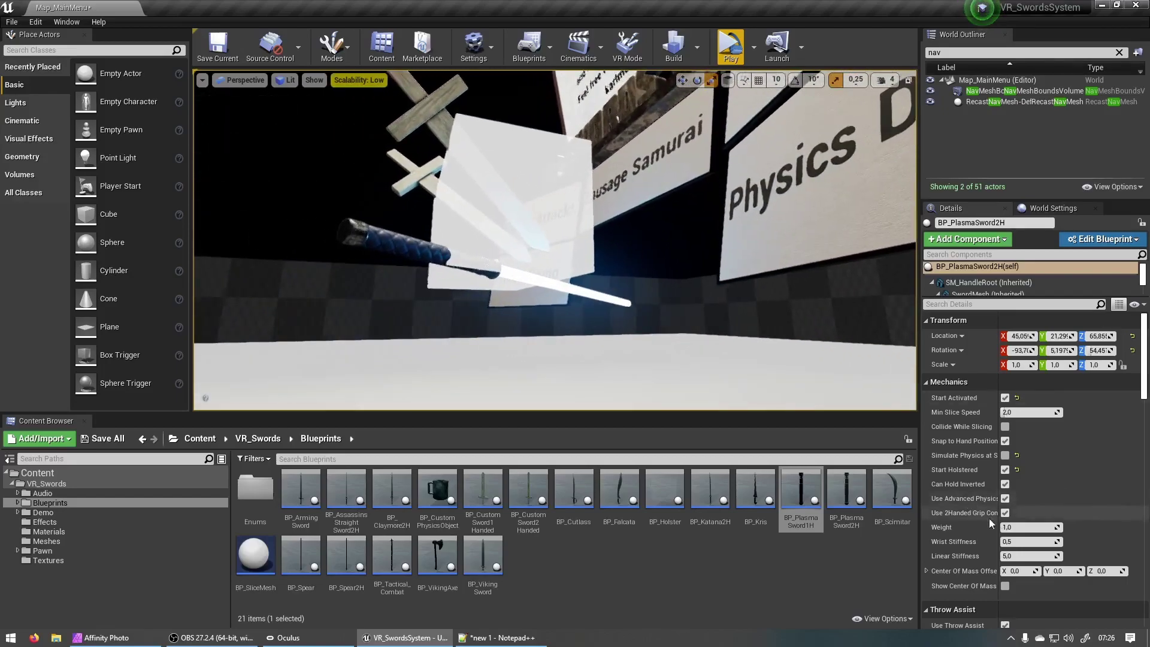
- Shift the sword's Plasma Color to cyan and inspect the glowing sword from other angles
{"action": "scroll", "coordinate": [1046, 506], "scroll_direction": "down", "scroll_amount": 5}
{"action": "scroll", "coordinate": [1045, 506], "scroll_direction": "down", "scroll_amount": 3}
{"action": "left_click", "coordinate": [1073, 504]}
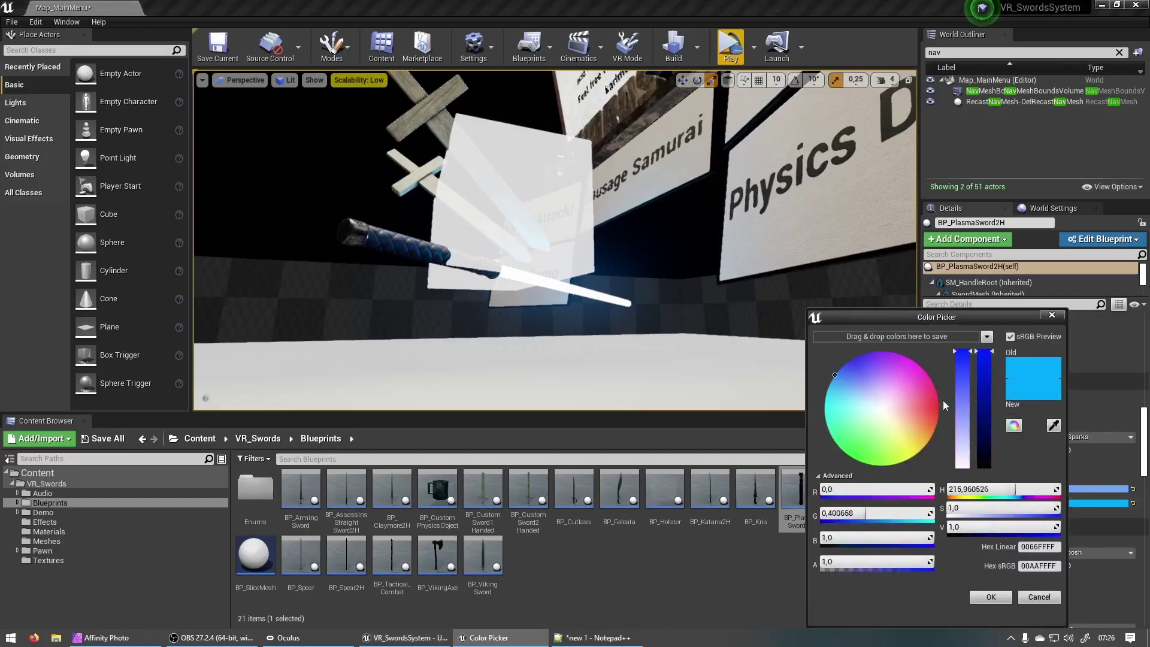
{"action": "mouse_move", "coordinate": [989, 356]}
{"action": "left_mouse_down"}
{"action": "mouse_move", "coordinate": [986, 406]}
{"action": "mouse_move", "coordinate": [988, 353]}
{"action": "left_mouse_up"}
{"action": "left_click_drag", "start_coordinate": [838, 407], "coordinate": [819, 392]}
{"action": "left_click", "coordinate": [995, 597]}
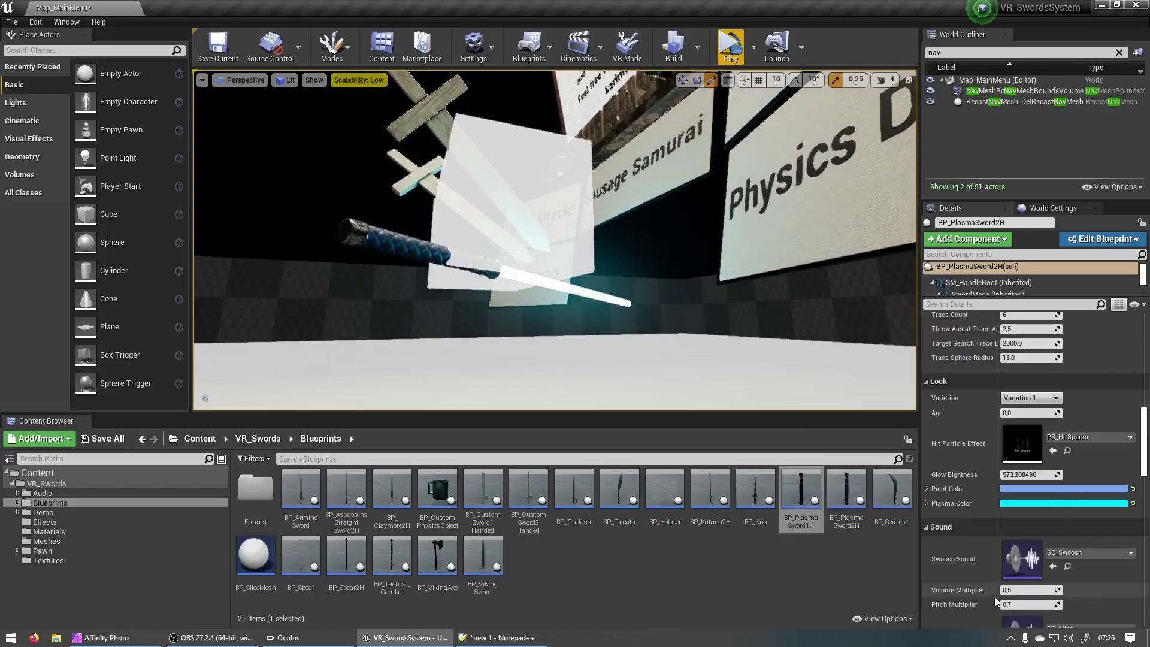
{"action": "right_click_drag", "start_coordinate": [628, 360], "coordinate": [728, 329]}
{"action": "scroll", "coordinate": [468, 294], "scroll_direction": "down", "scroll_amount": 5}
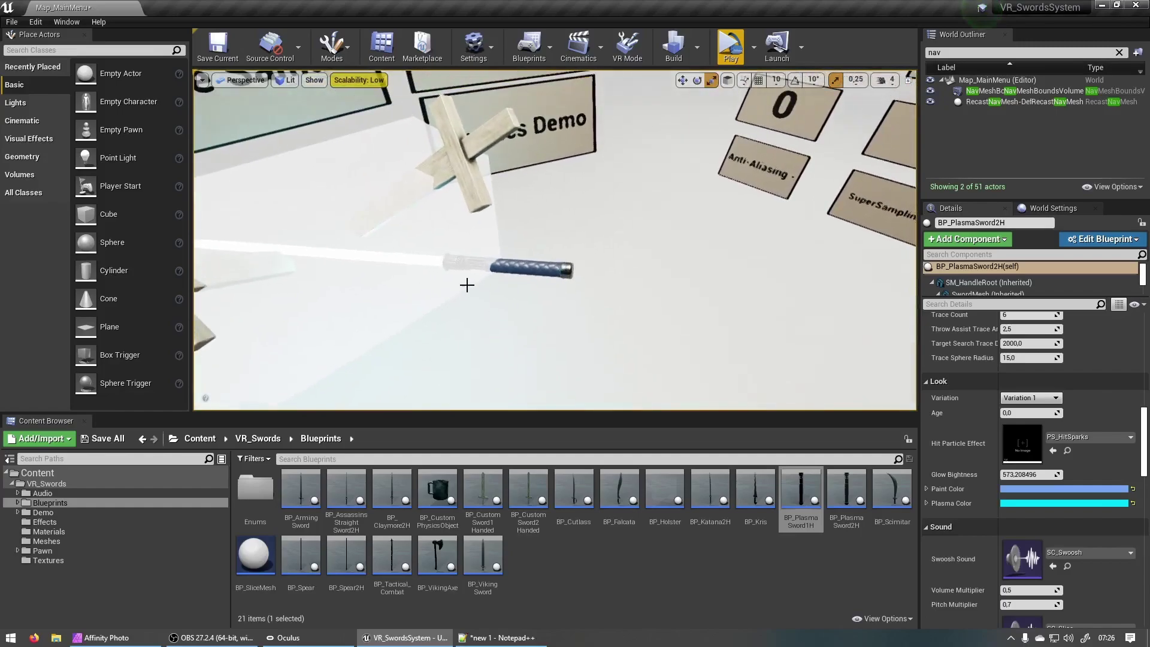
{"action": "scroll", "coordinate": [467, 285], "scroll_direction": "down", "scroll_amount": 6}
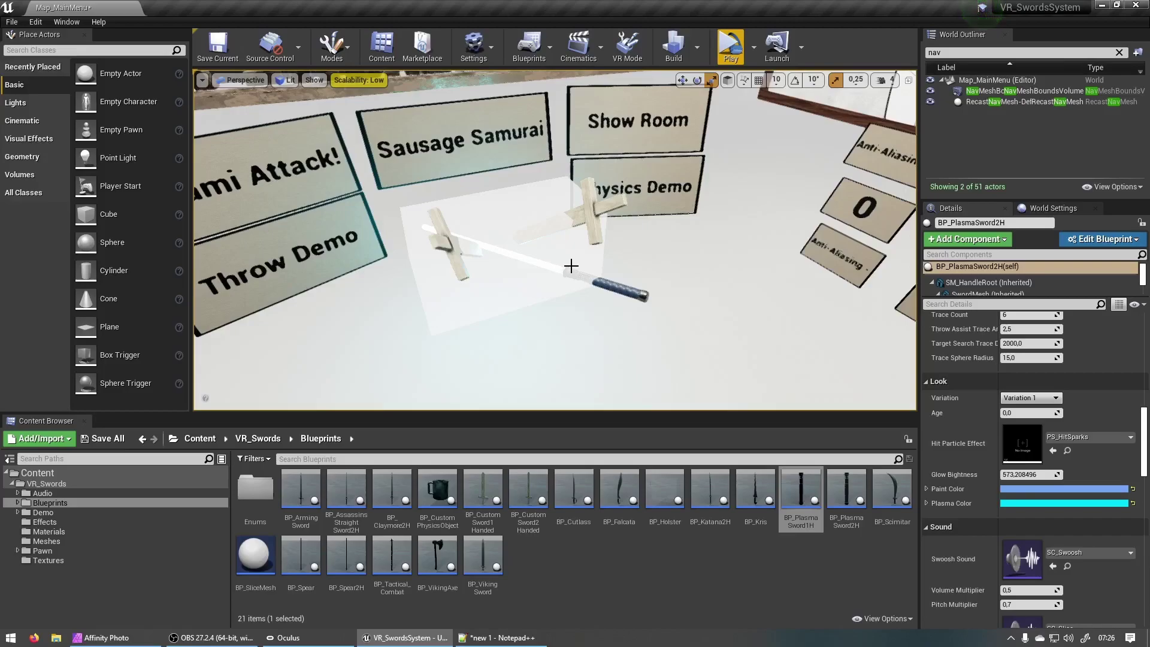
{"action": "left_click", "coordinate": [571, 265]}
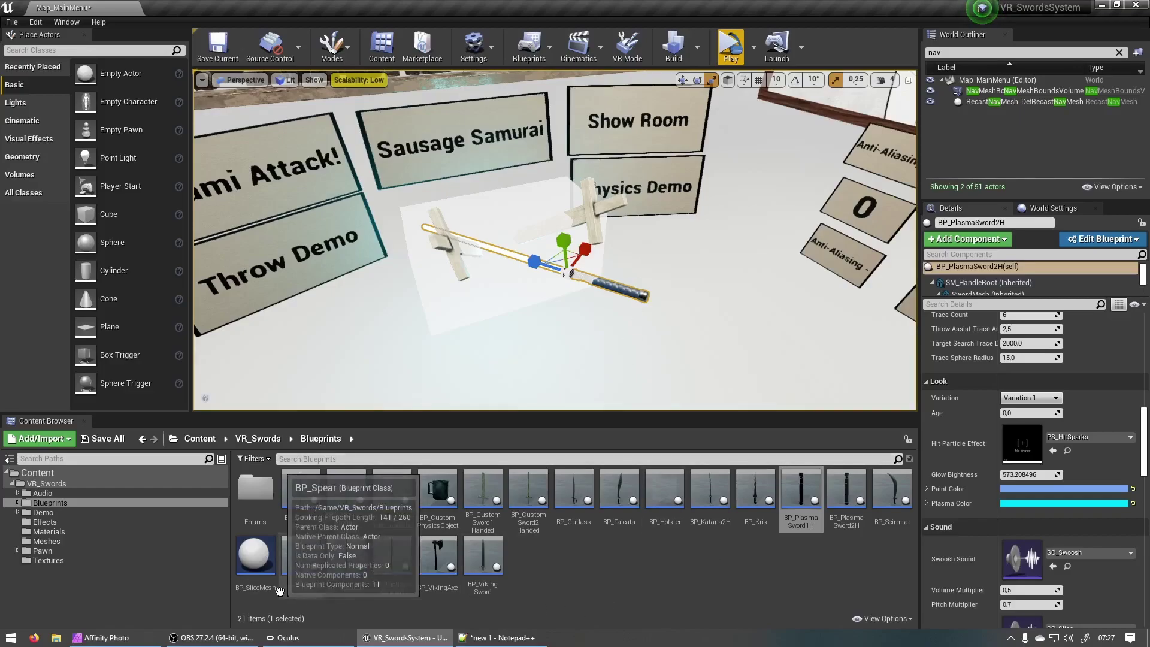
- Open the BP_MotionControllerSwords blueprint from the Pawn folder and show the hand model in its 3D view
{"action": "left_click", "coordinate": [48, 551]}
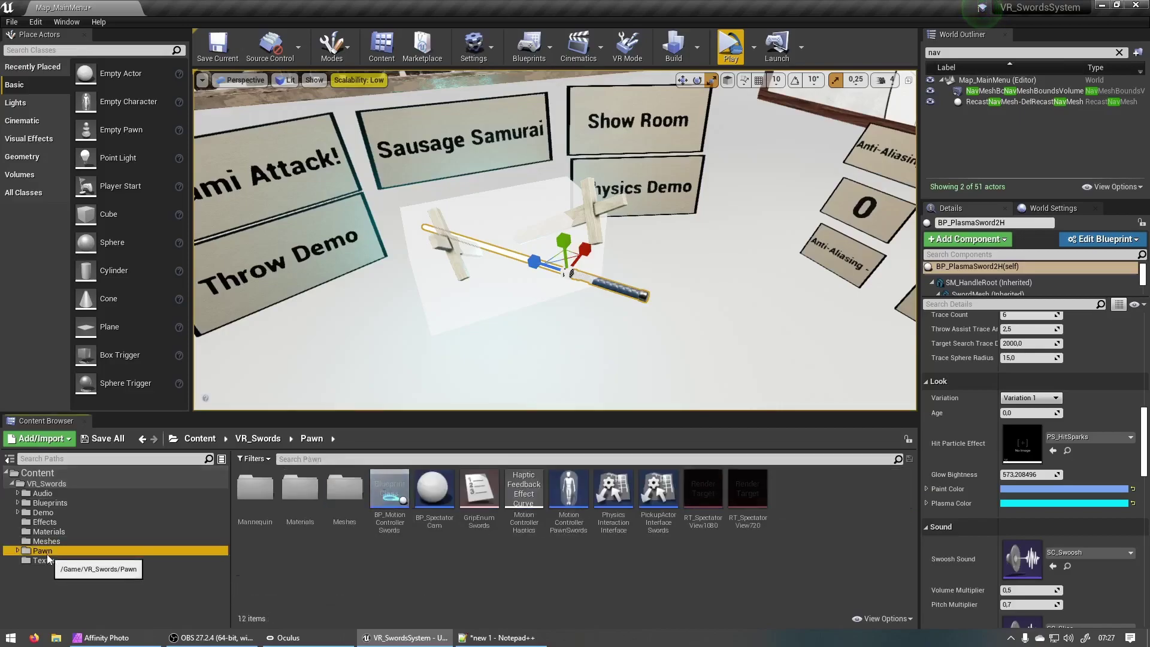
{"action": "double_click", "coordinate": [390, 485]}
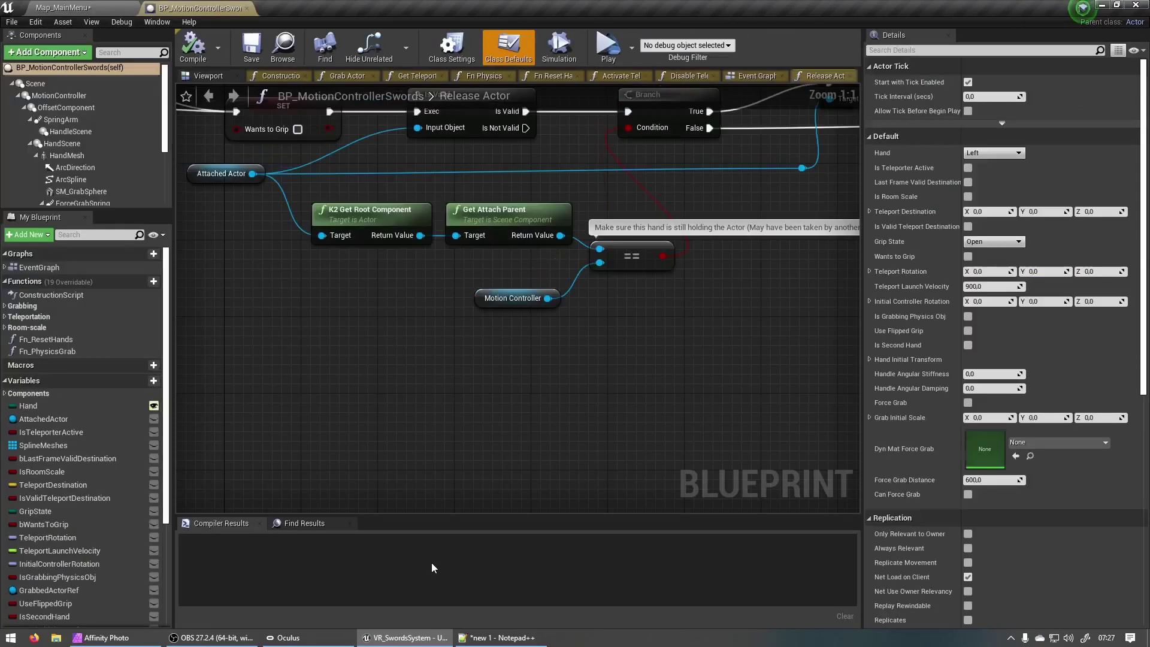
{"action": "left_click", "coordinate": [218, 73]}
{"action": "key", "text": "w"}
{"action": "right_click_drag", "start_coordinate": [485, 320], "coordinate": [485, 320]}
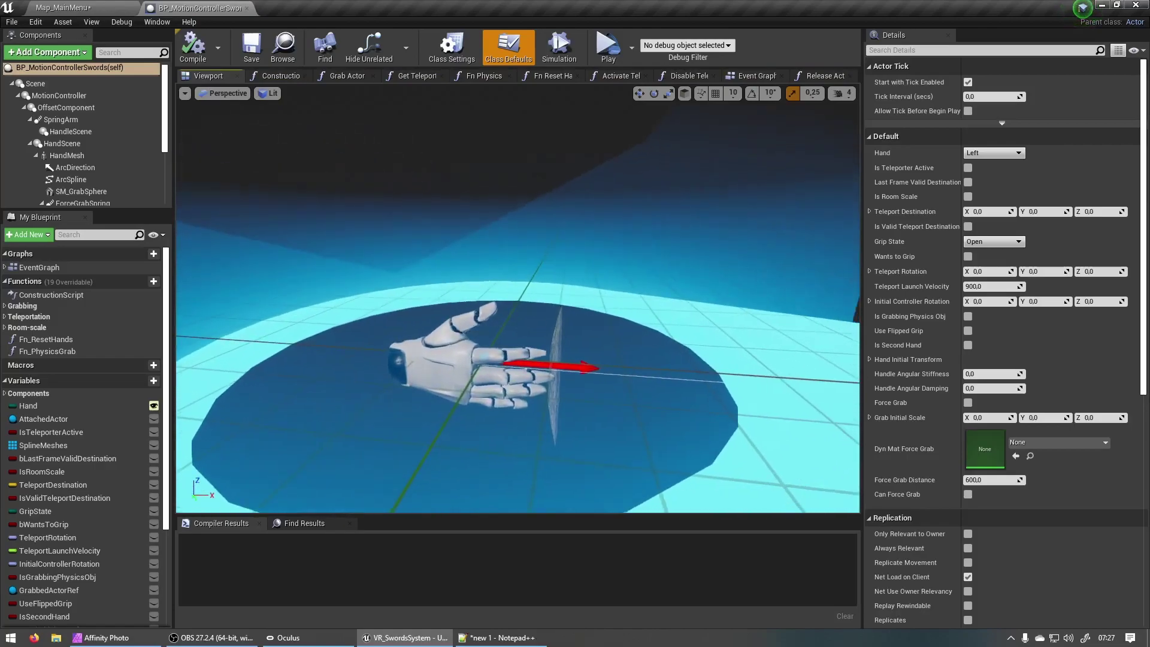
{"action": "left_click", "coordinate": [472, 324]}
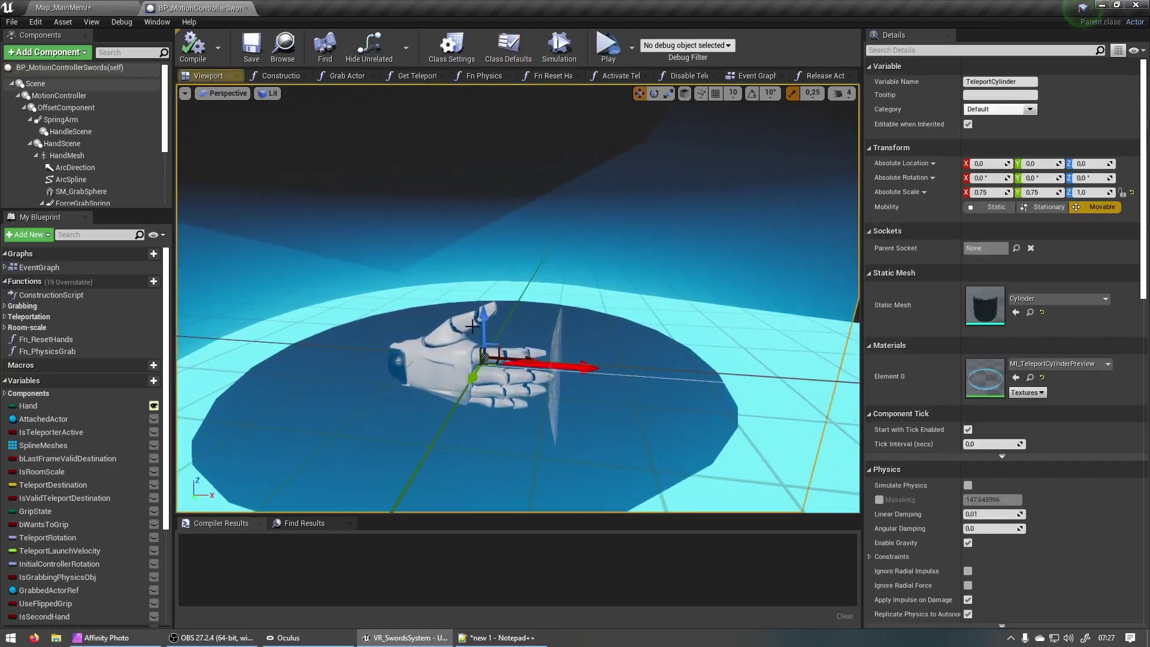
- Try rotating OffsetComponent about its Y axis to about -47.6° and moving it to about X 5.76, Z -6.31
{"action": "left_click", "coordinate": [39, 109]}
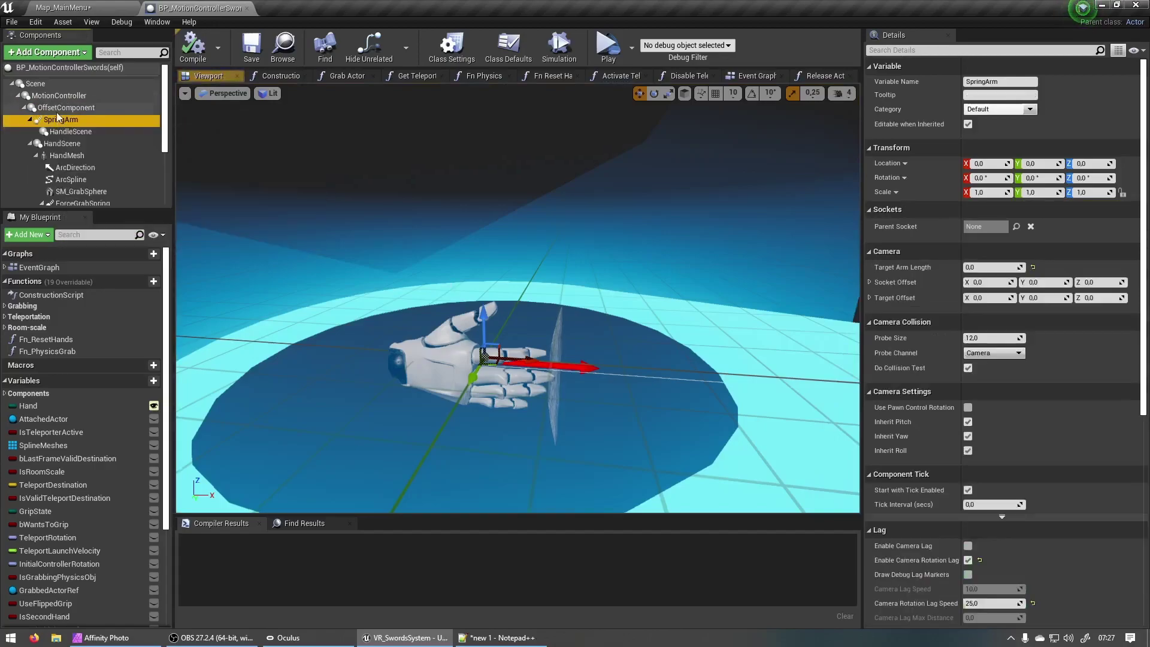
{"action": "right_click_drag", "start_coordinate": [365, 499], "coordinate": [362, 498]}
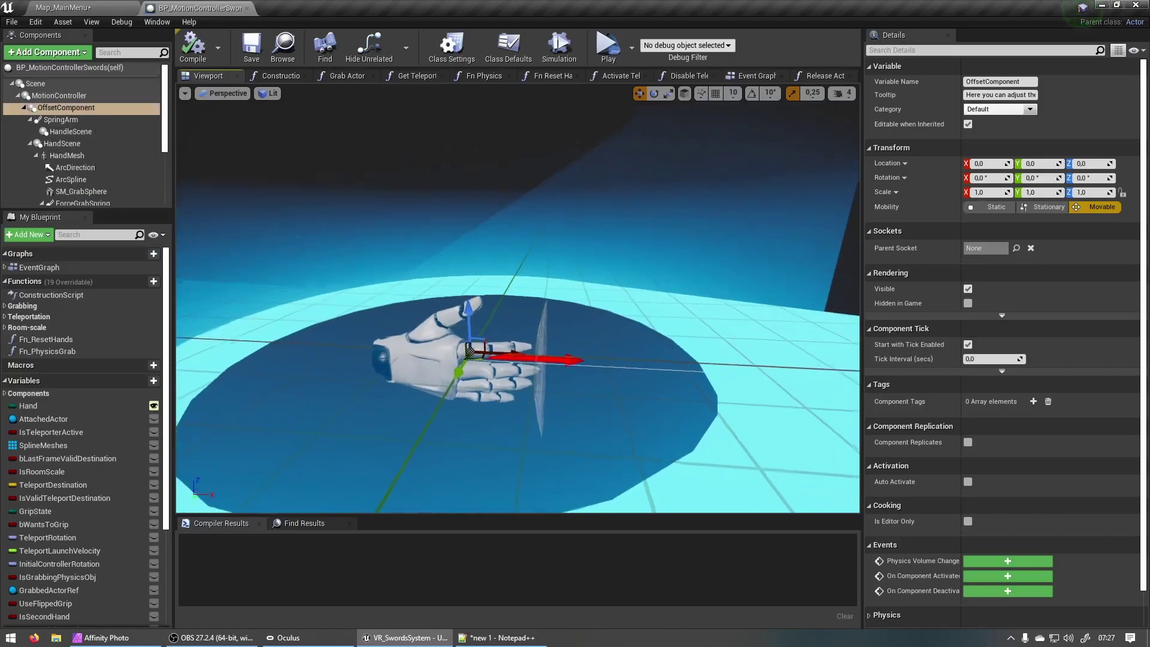
{"action": "key", "text": "e"}
{"action": "left_click_drag", "start_coordinate": [555, 342], "coordinate": [562, 274]}
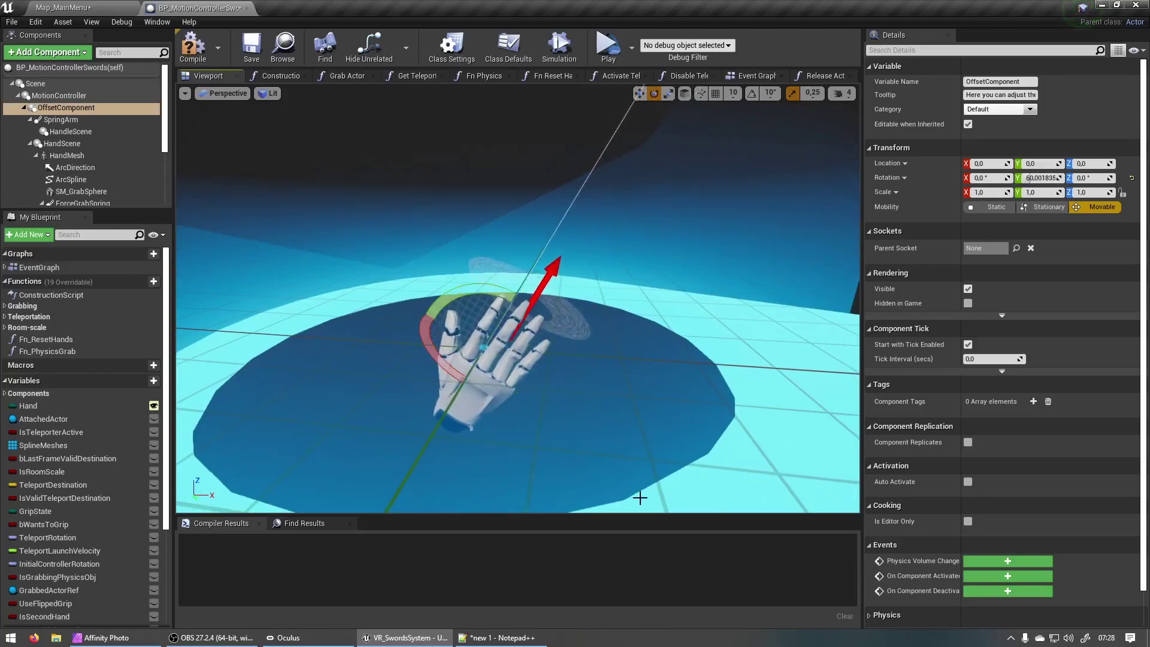
{"action": "left_click_drag", "start_coordinate": [453, 297], "coordinate": [554, 418]}
{"action": "key", "text": "w"}
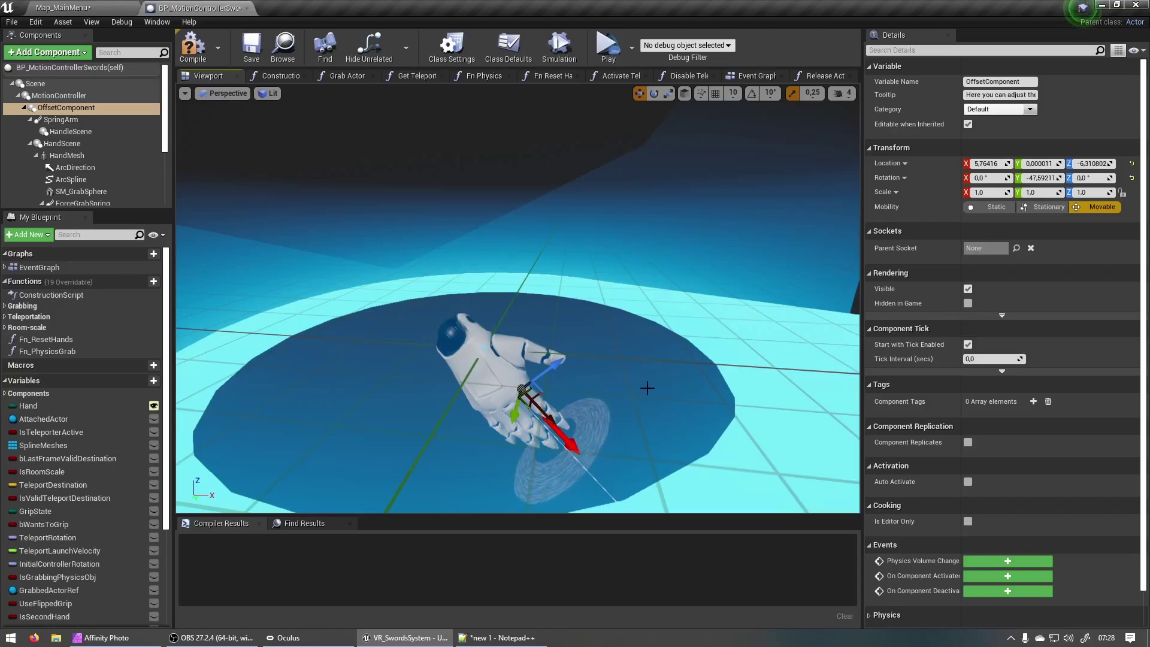
- Undo the trial changes to OffsetComponent and return to the Map_MainMenu level
{"action": "key", "text": "ctrl+z"}
{"action": "left_click", "coordinate": [66, 7]}
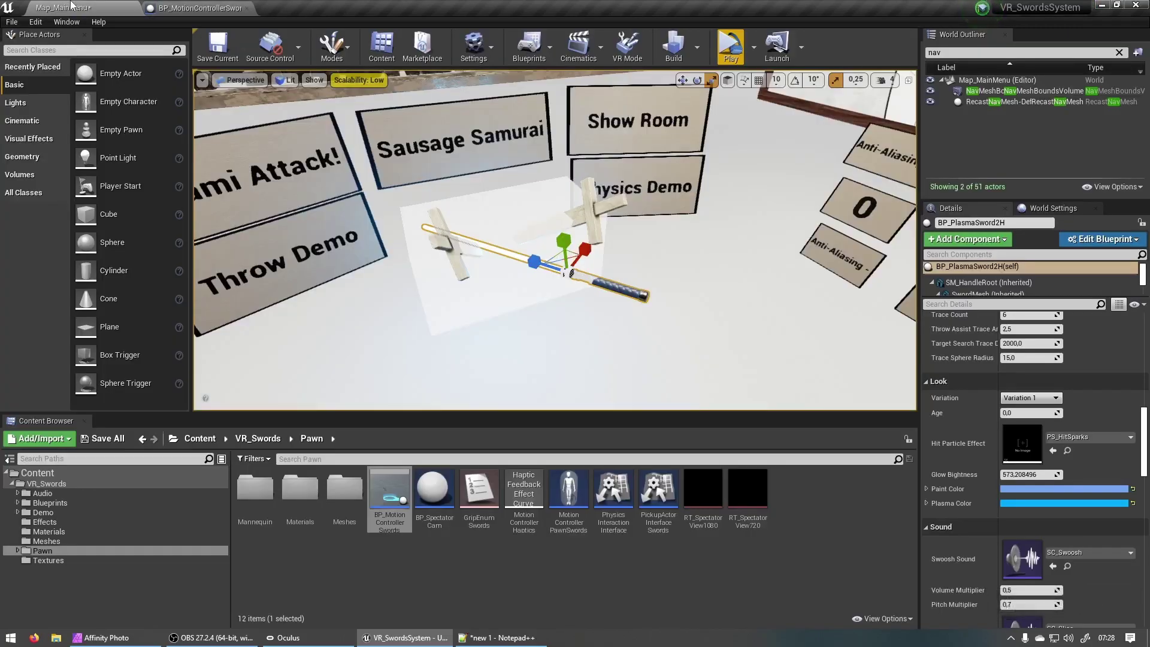